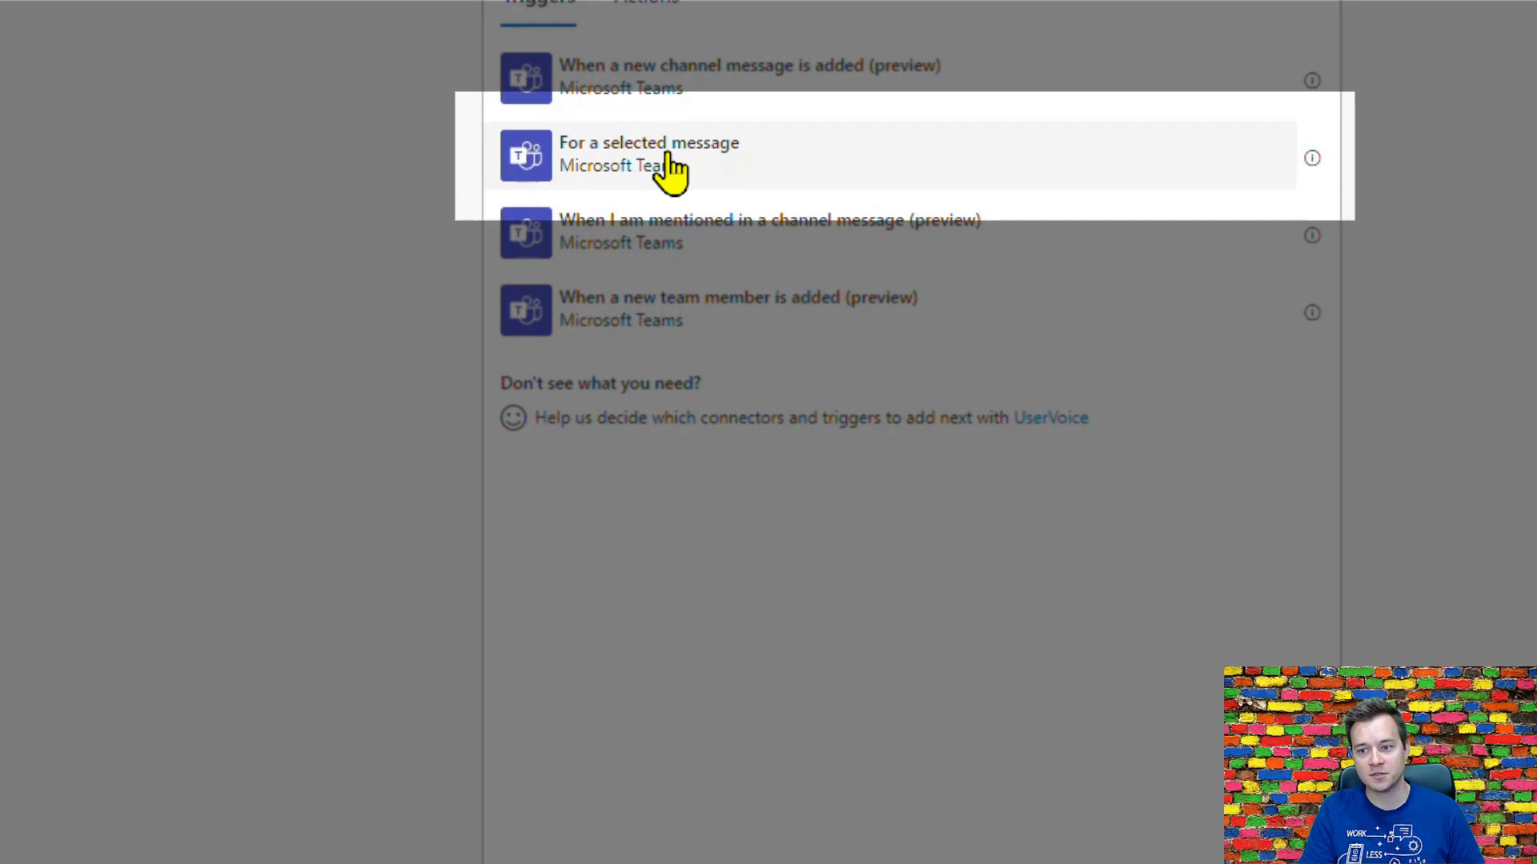
Step: Use the Teams 'For a selected message' trigger and preview its default 'Tell us about yourself' adaptive card
click(670, 168)
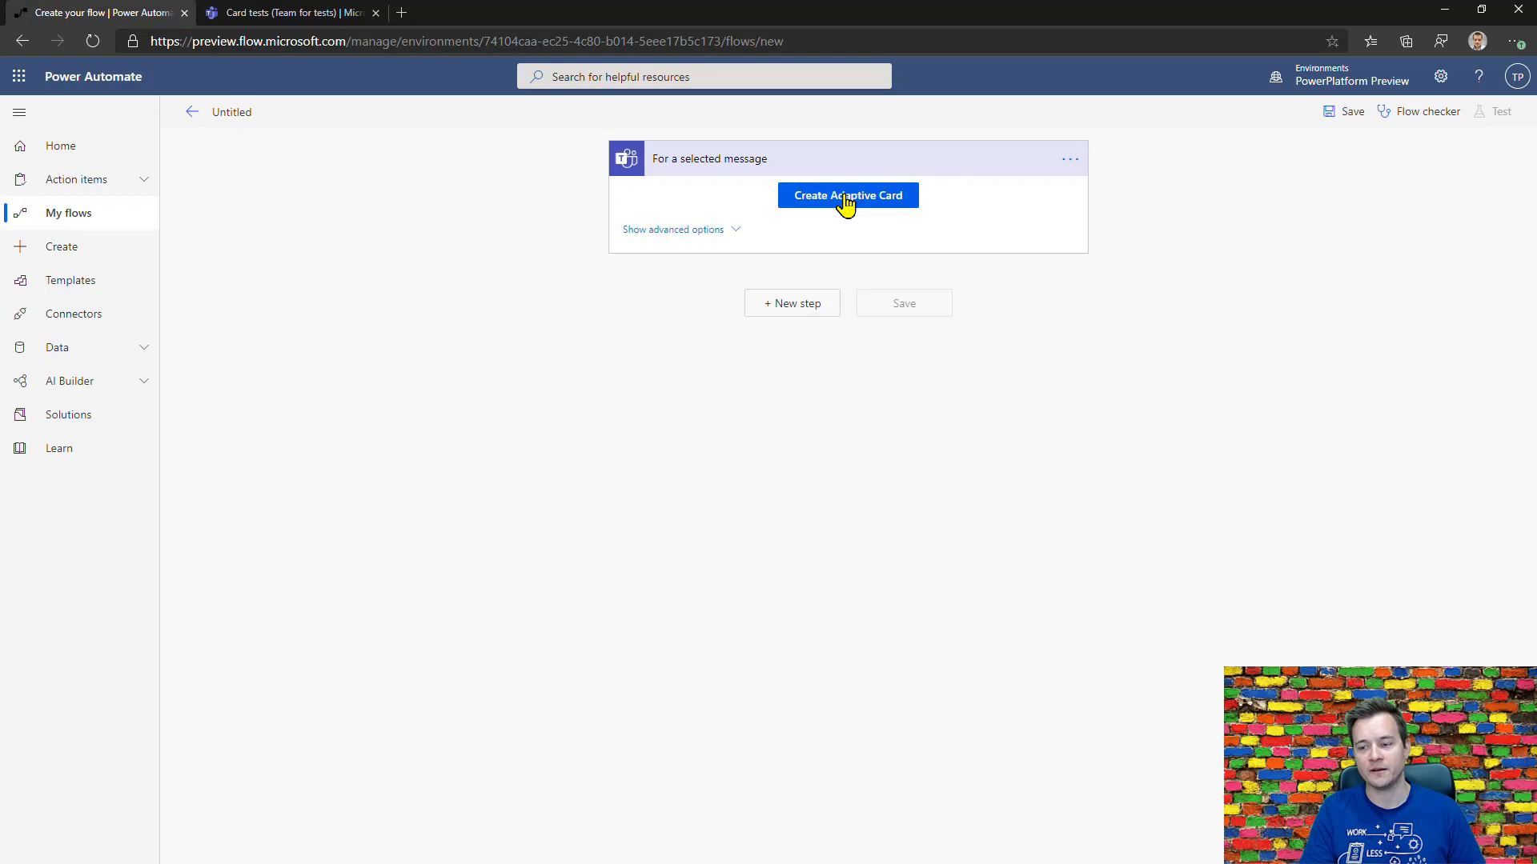
click(845, 203)
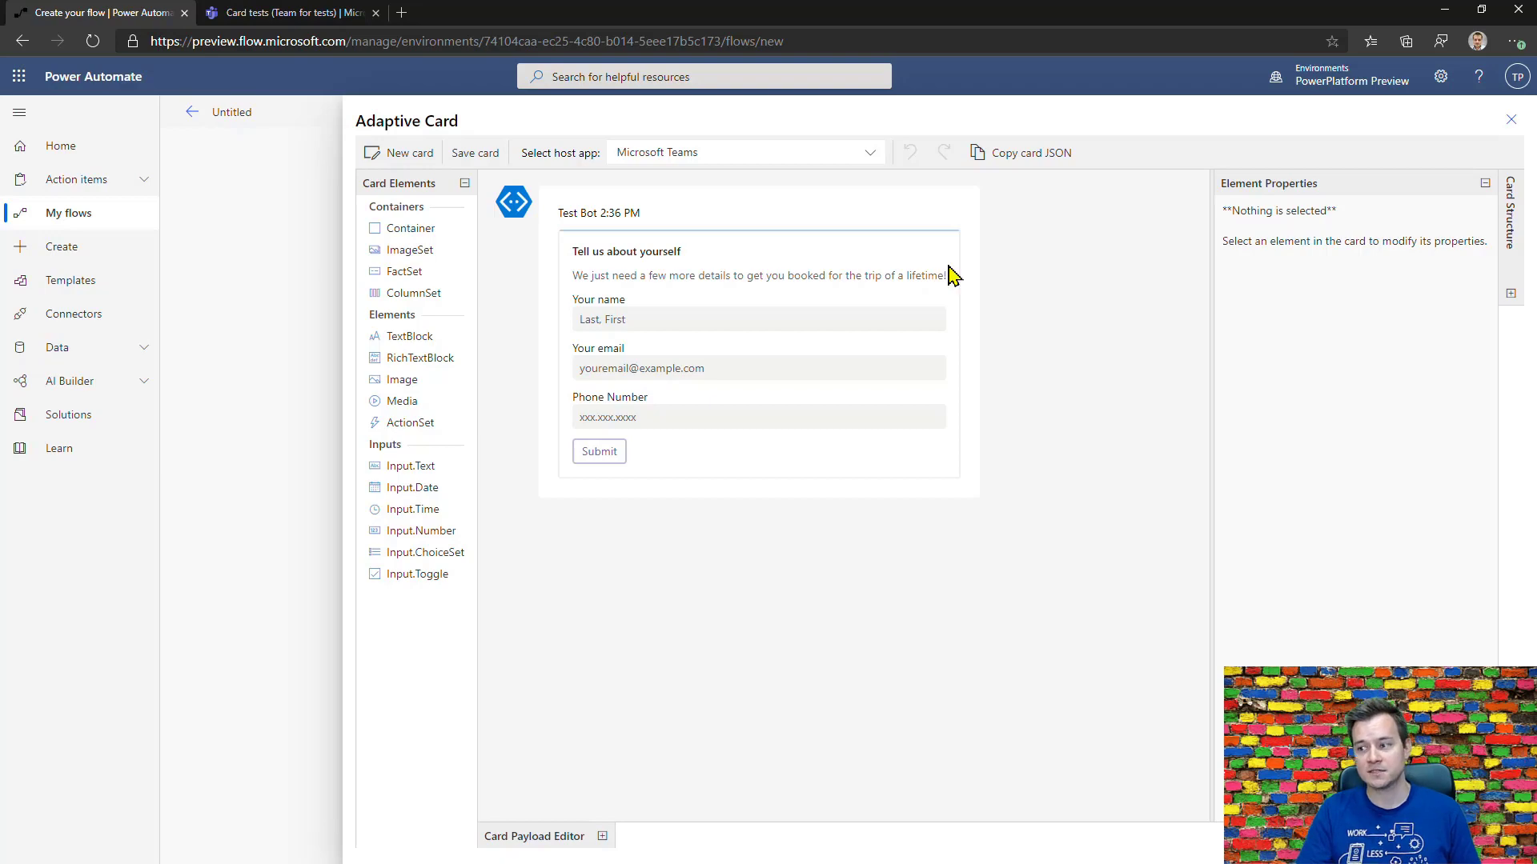
Step: Close the card designer and discard the untitled draft flow
click(1510, 120)
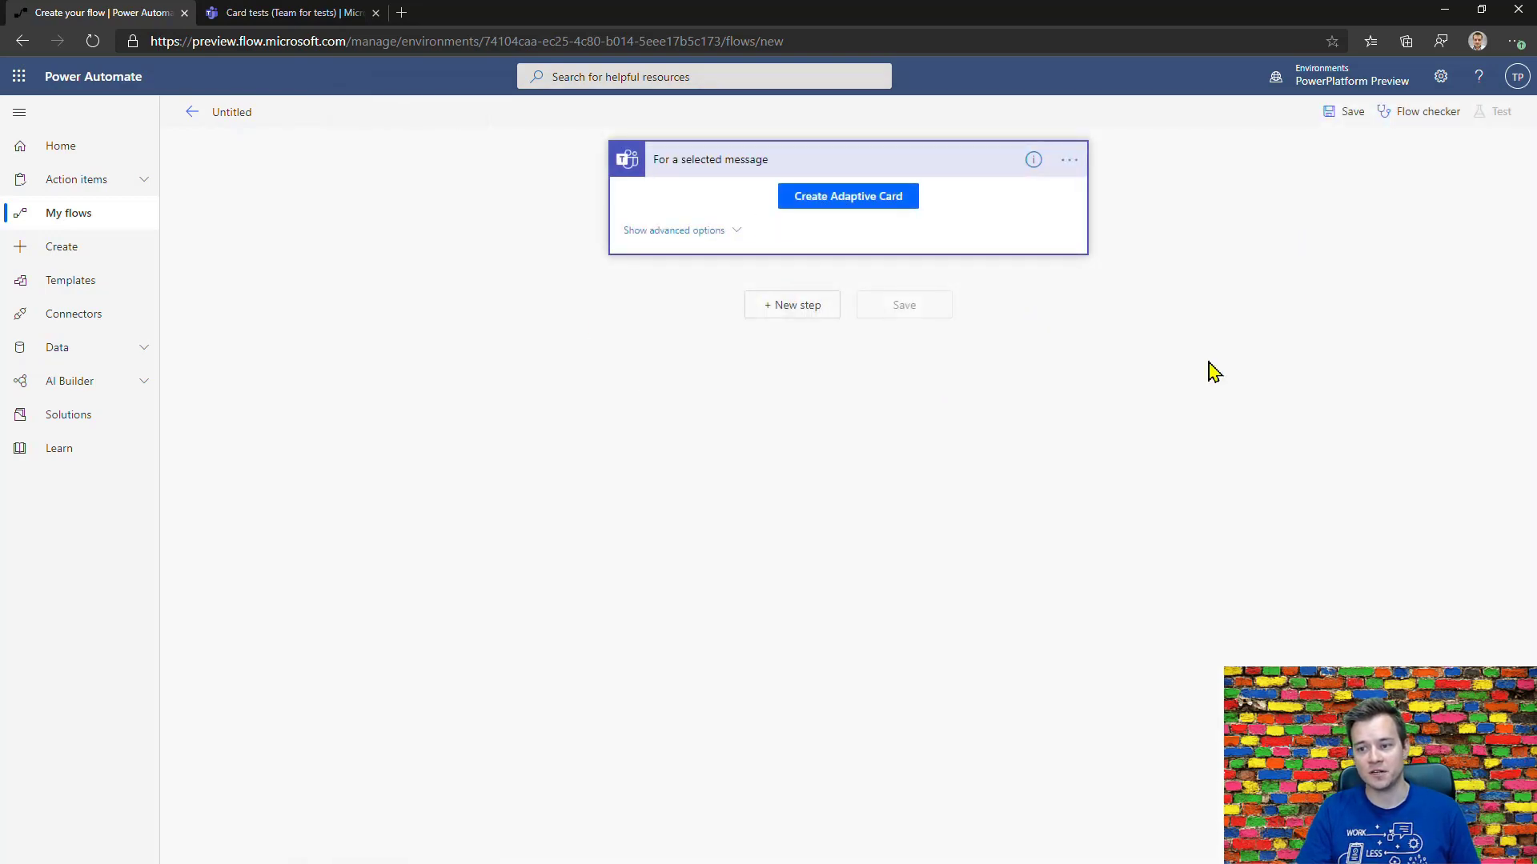
click(690, 232)
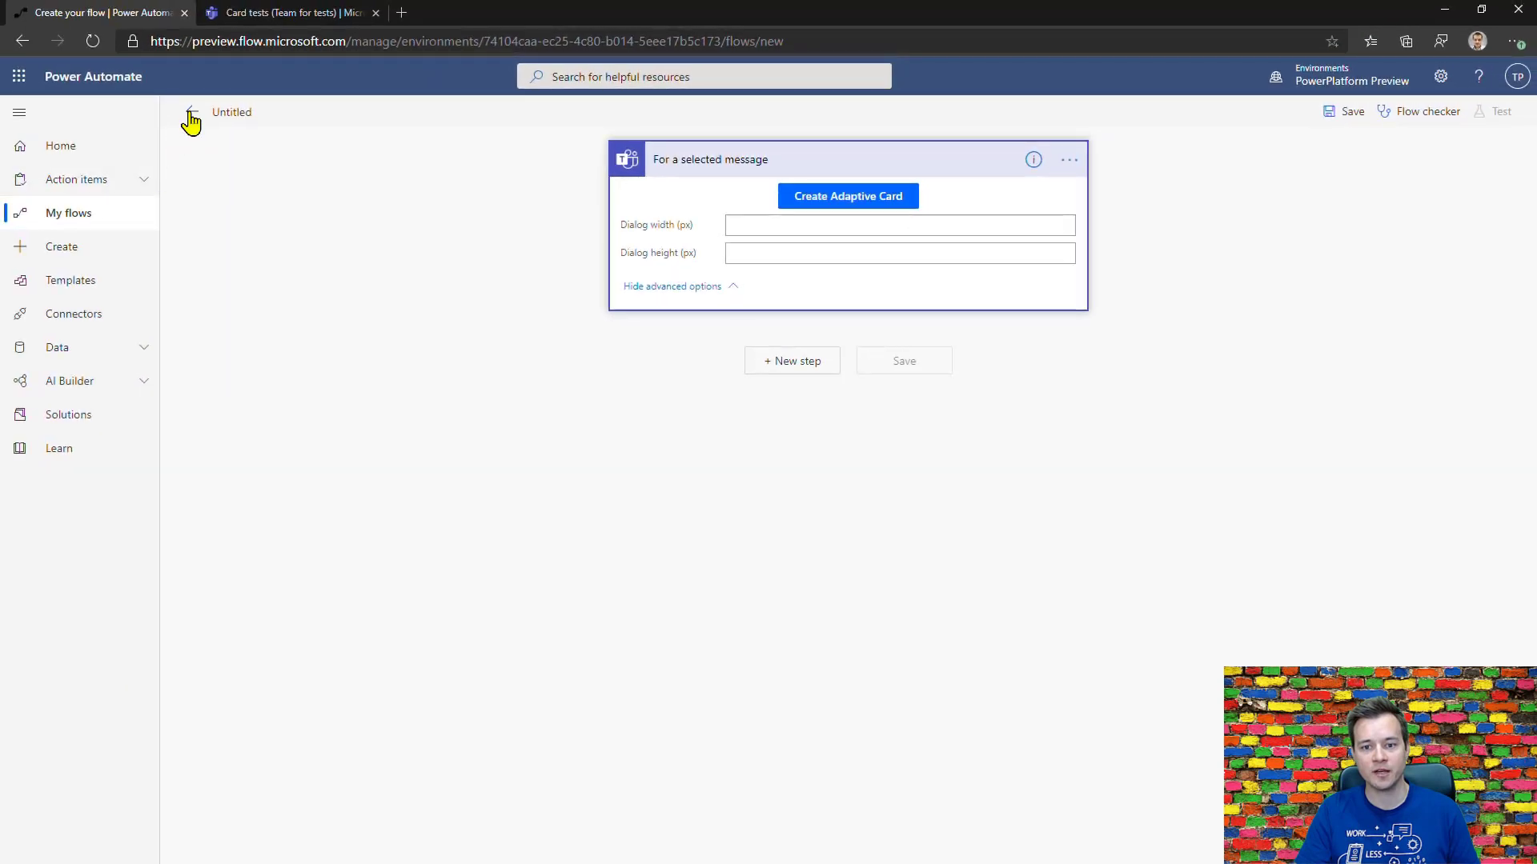
click(191, 114)
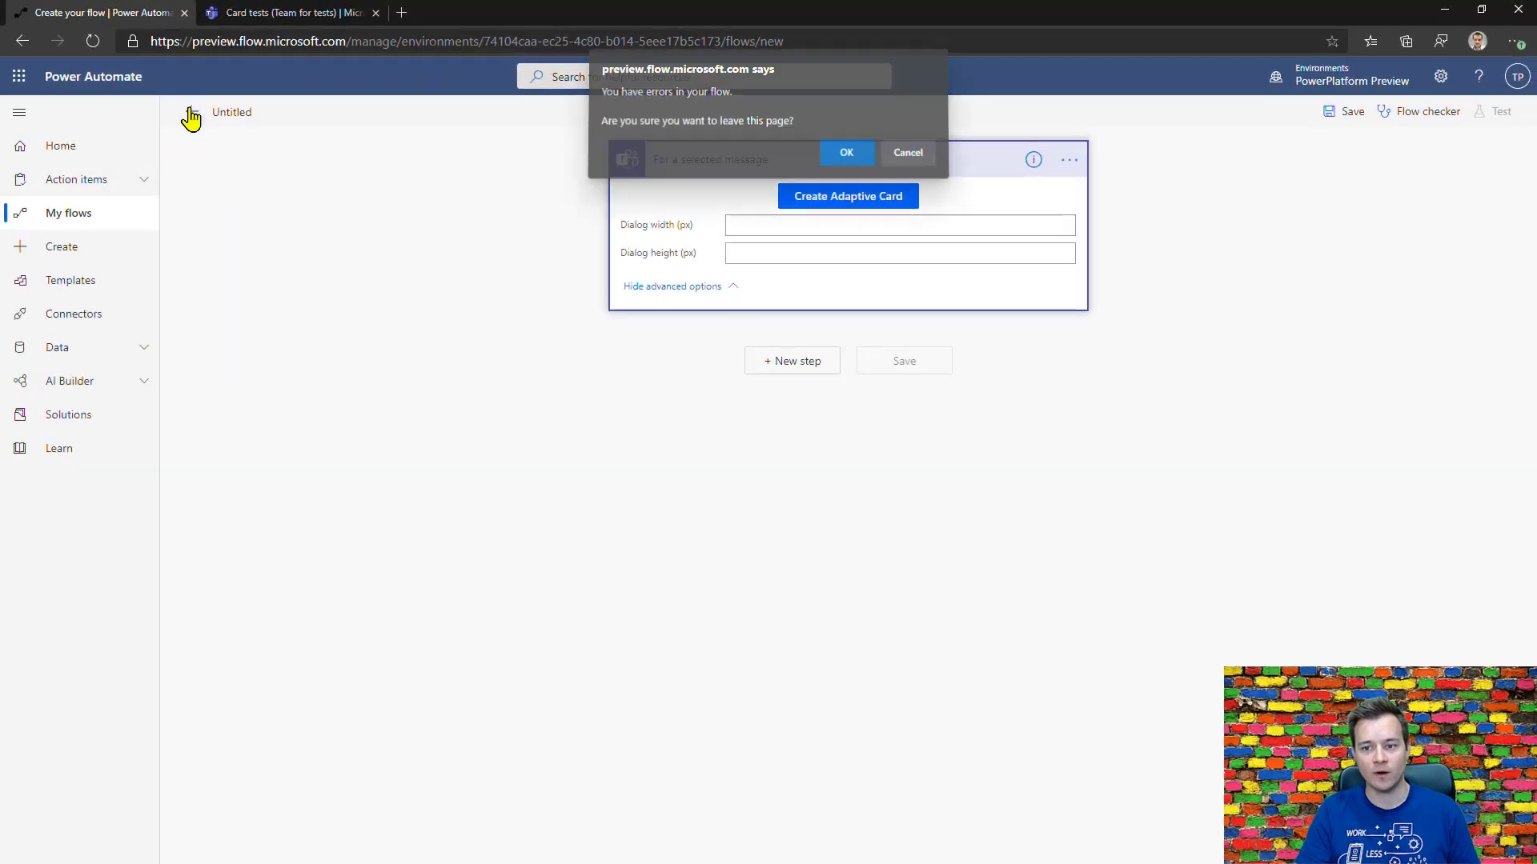
click(860, 158)
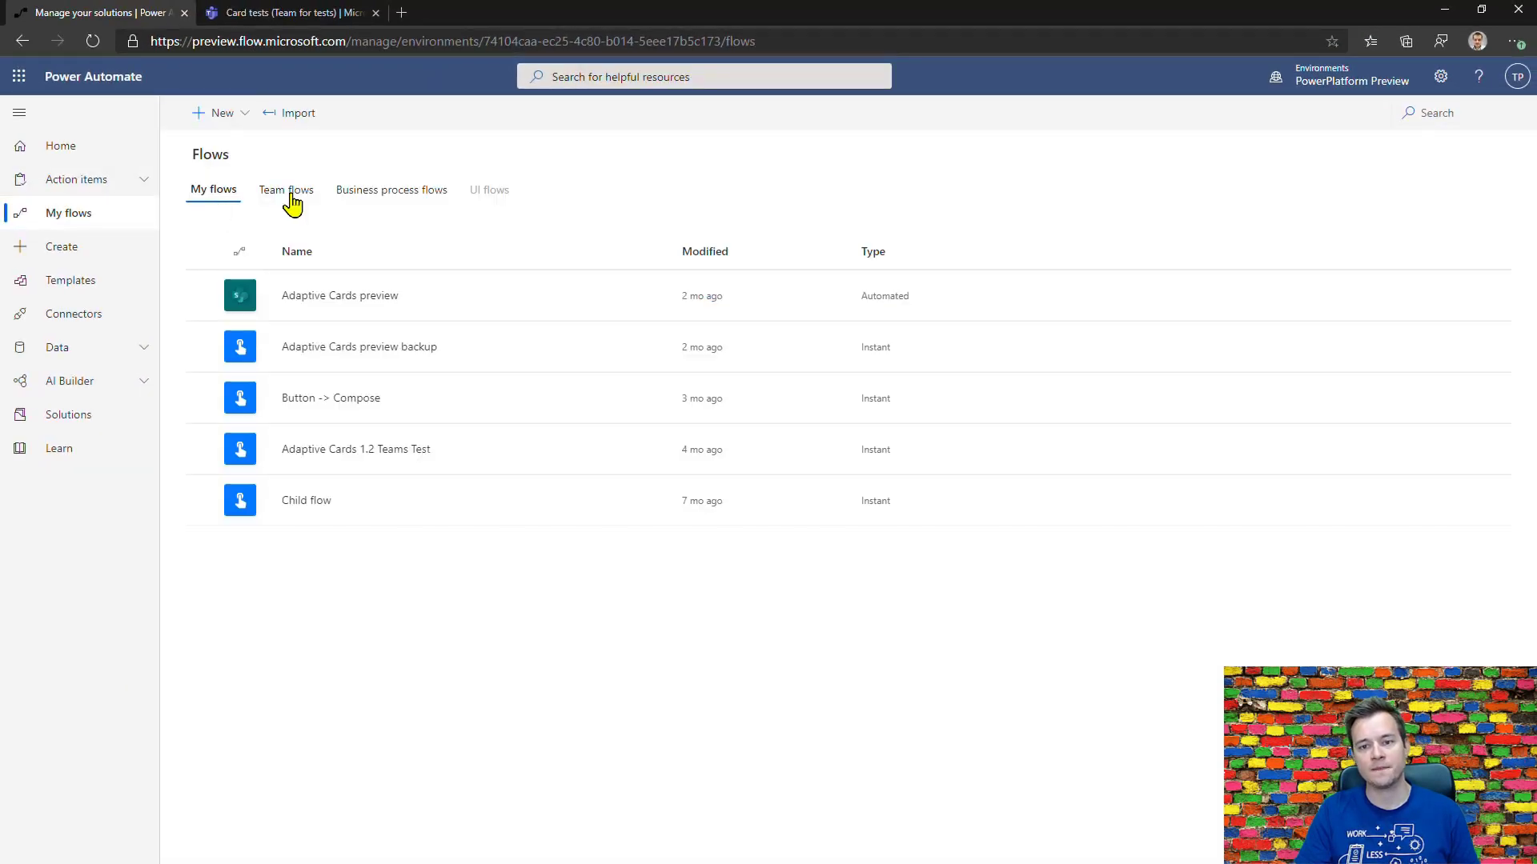
Step: Open the Options for message team flow and expand its For a selected message trigger
click(289, 194)
mouse_move(590, 309)
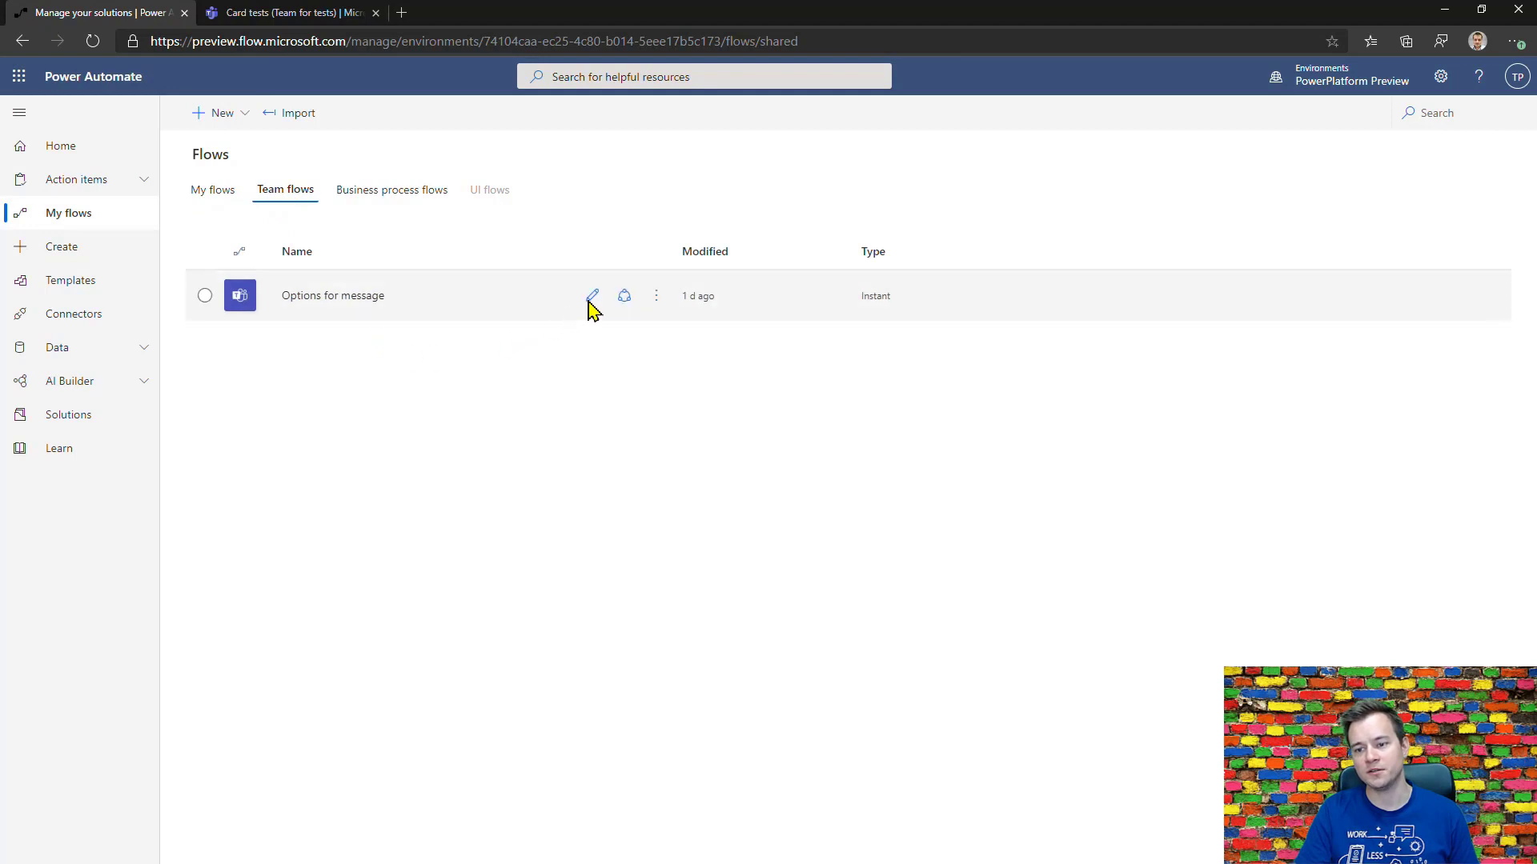
click(590, 309)
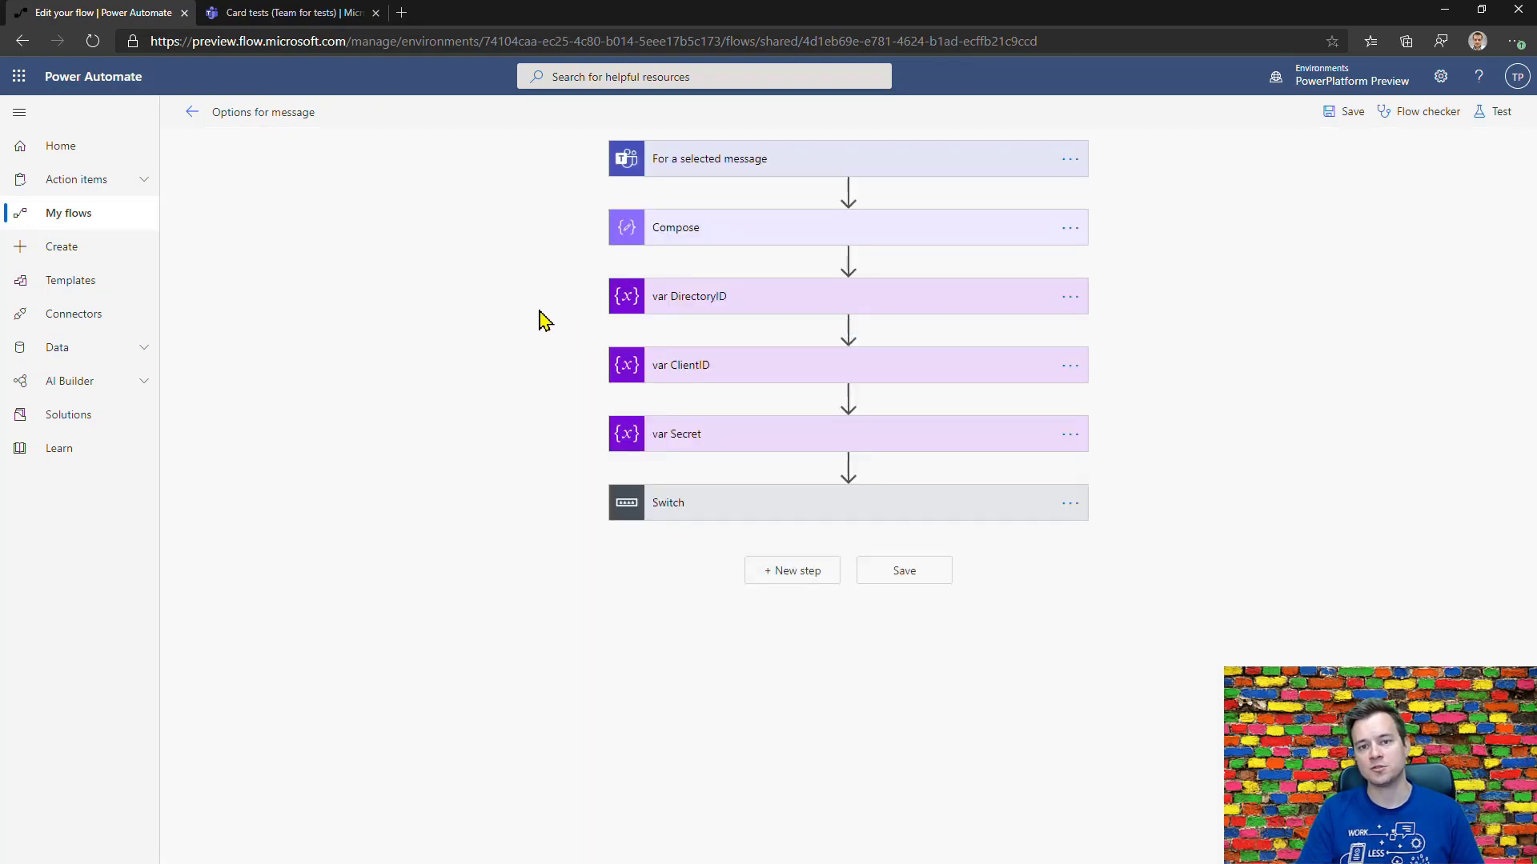
click(976, 160)
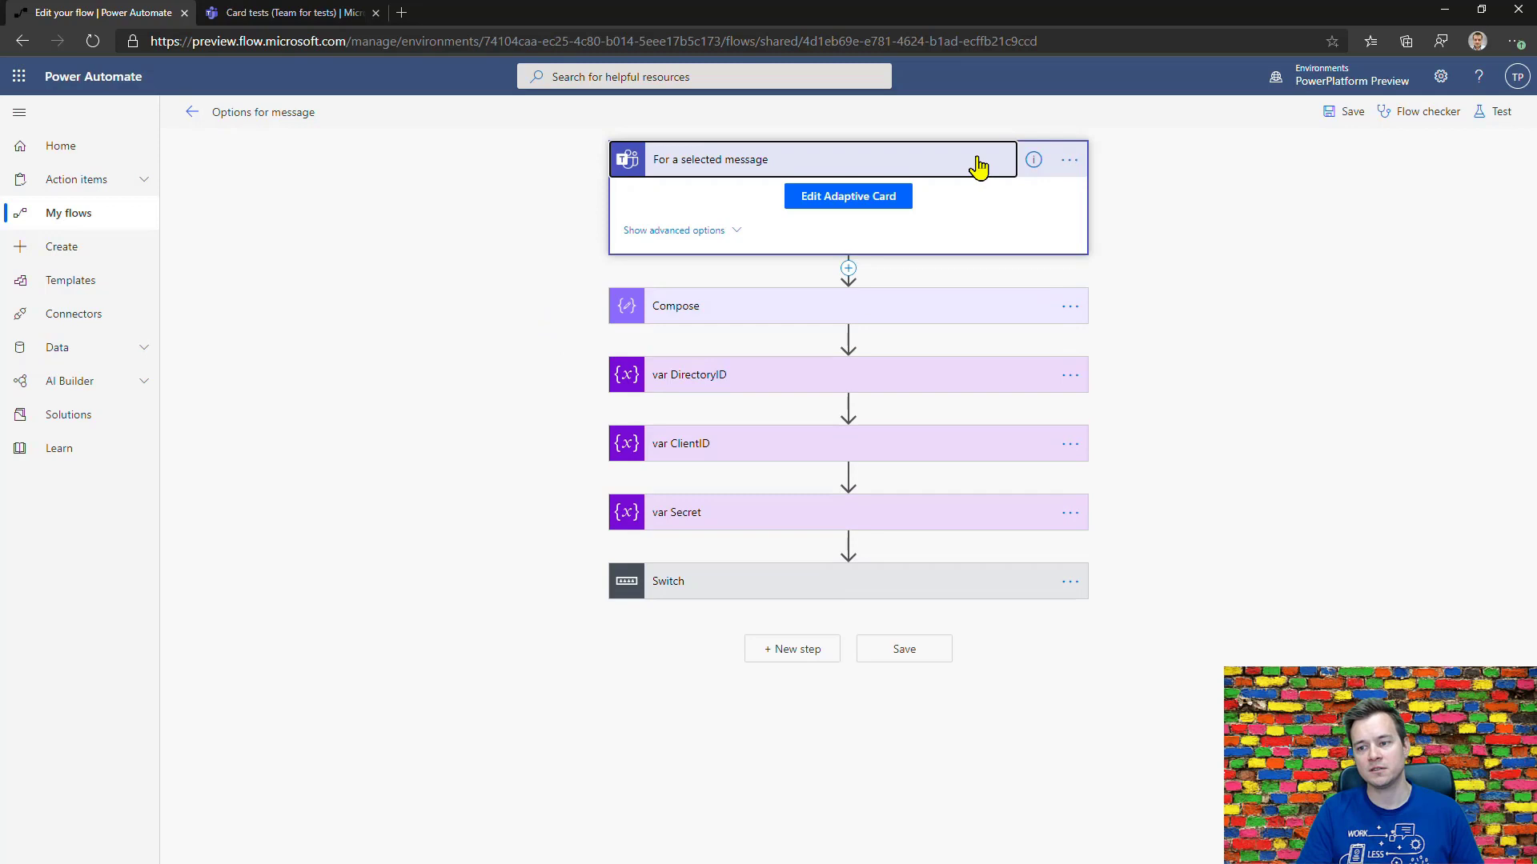
click(883, 206)
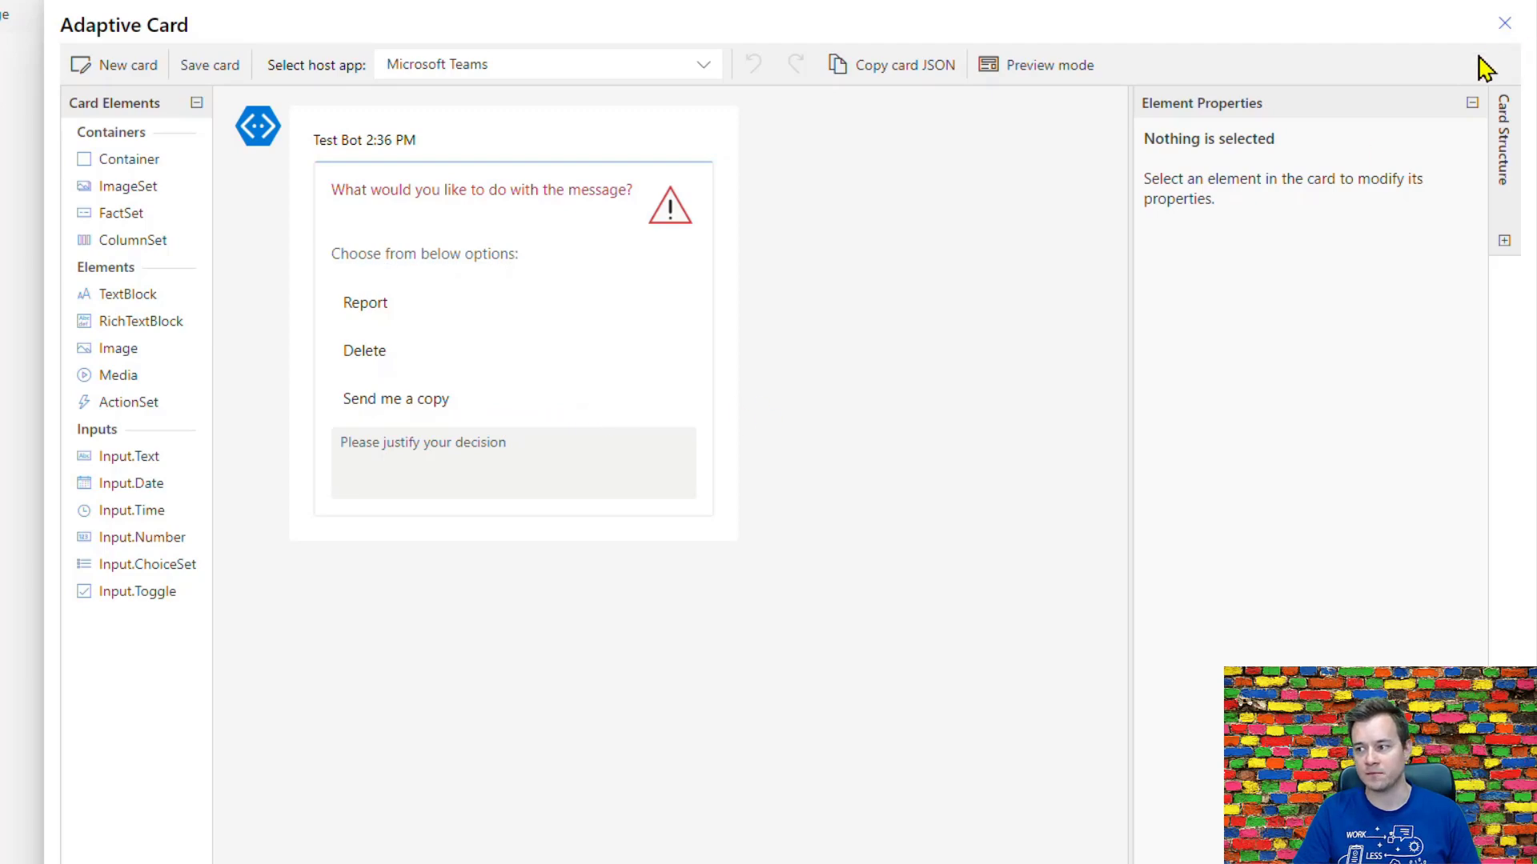
Step: Open the Switch's ac ReportMessage case and read the Request report action's card JSON
click(1506, 24)
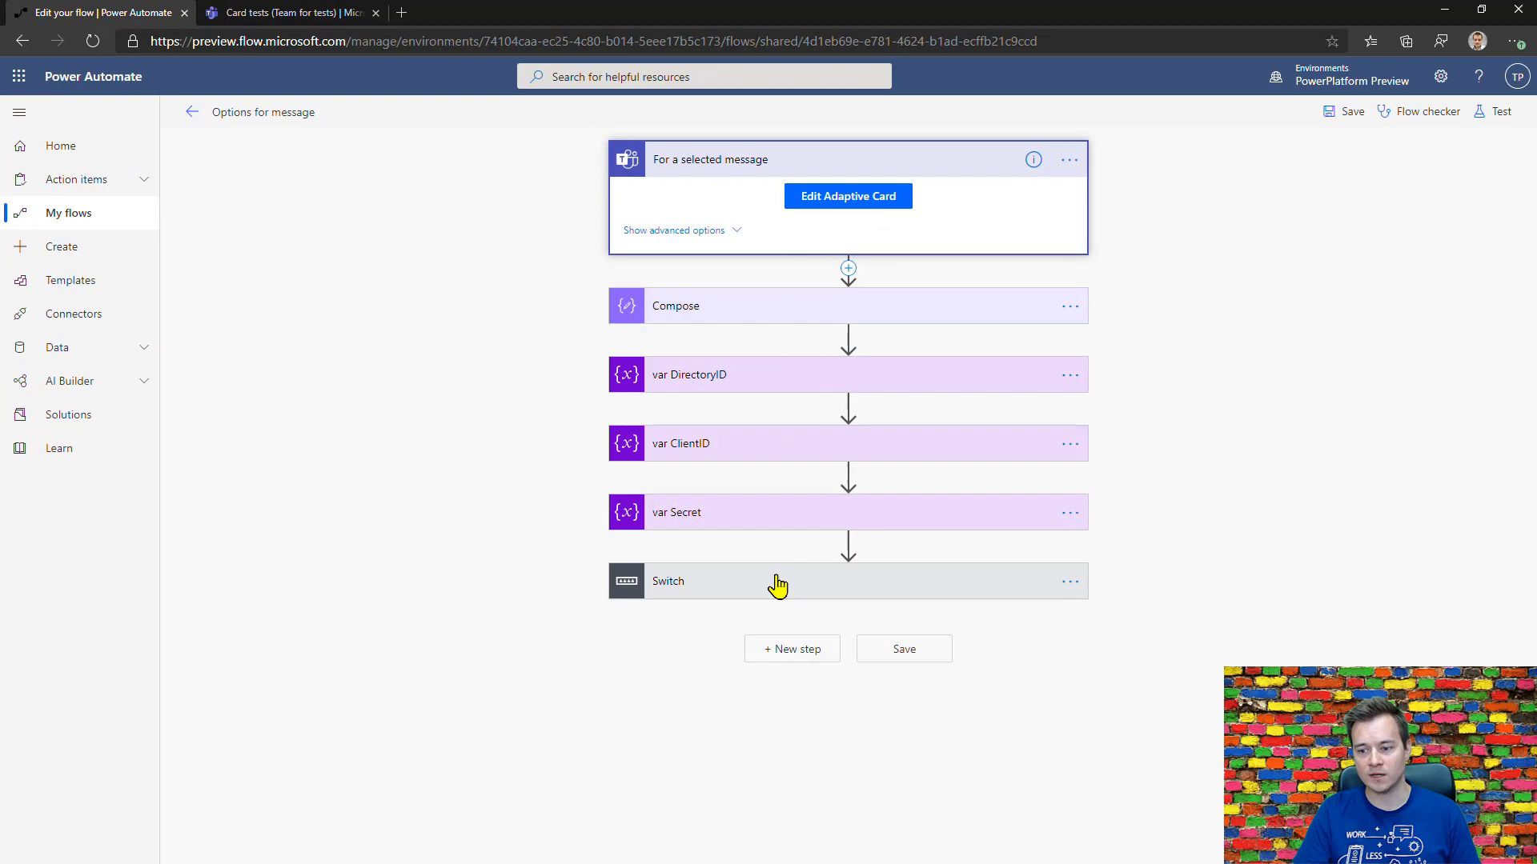
click(778, 592)
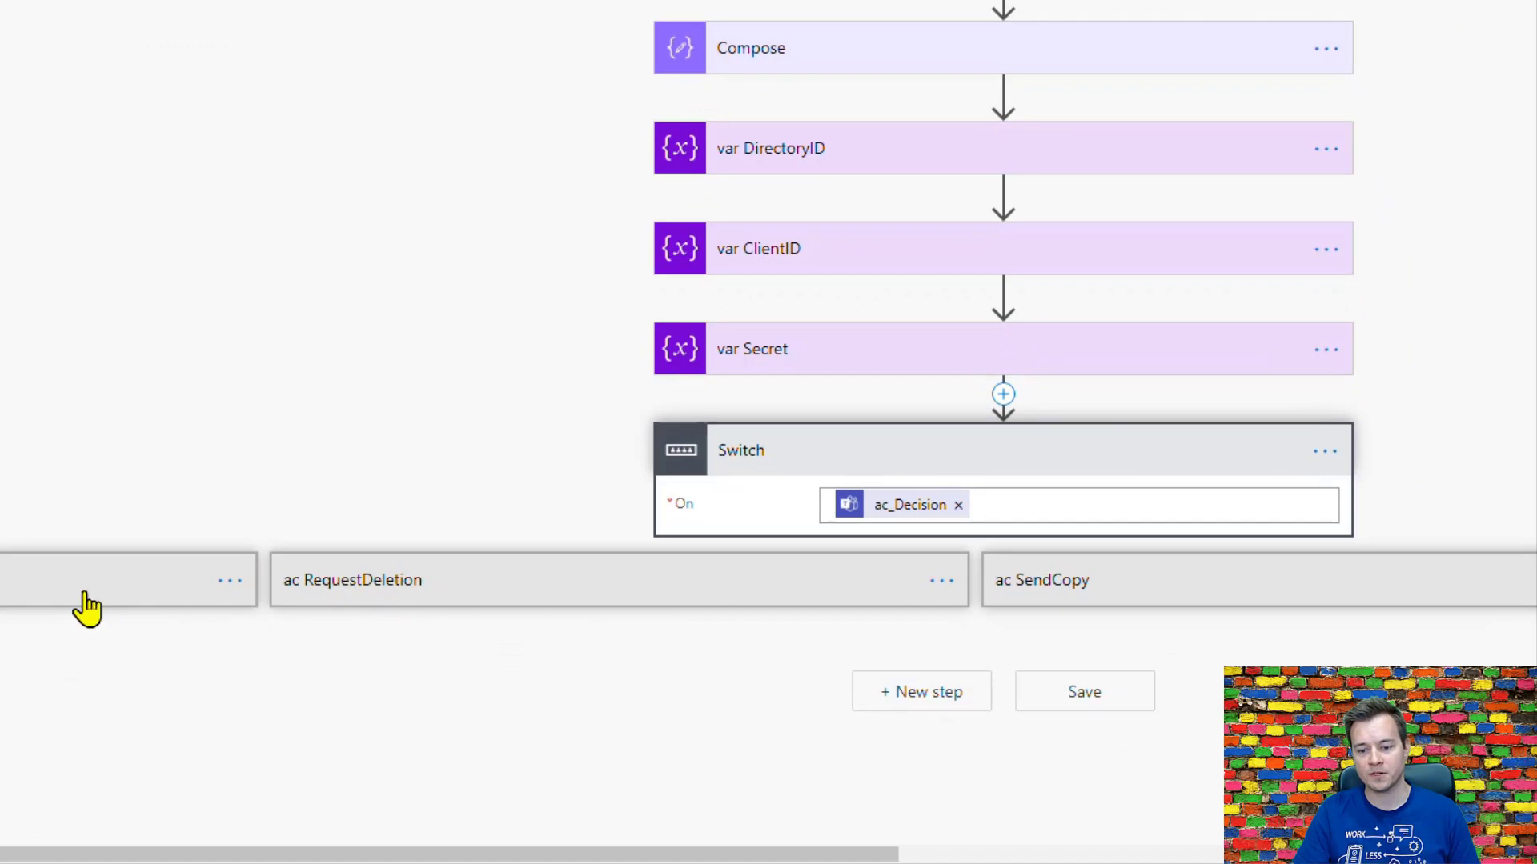
click(86, 608)
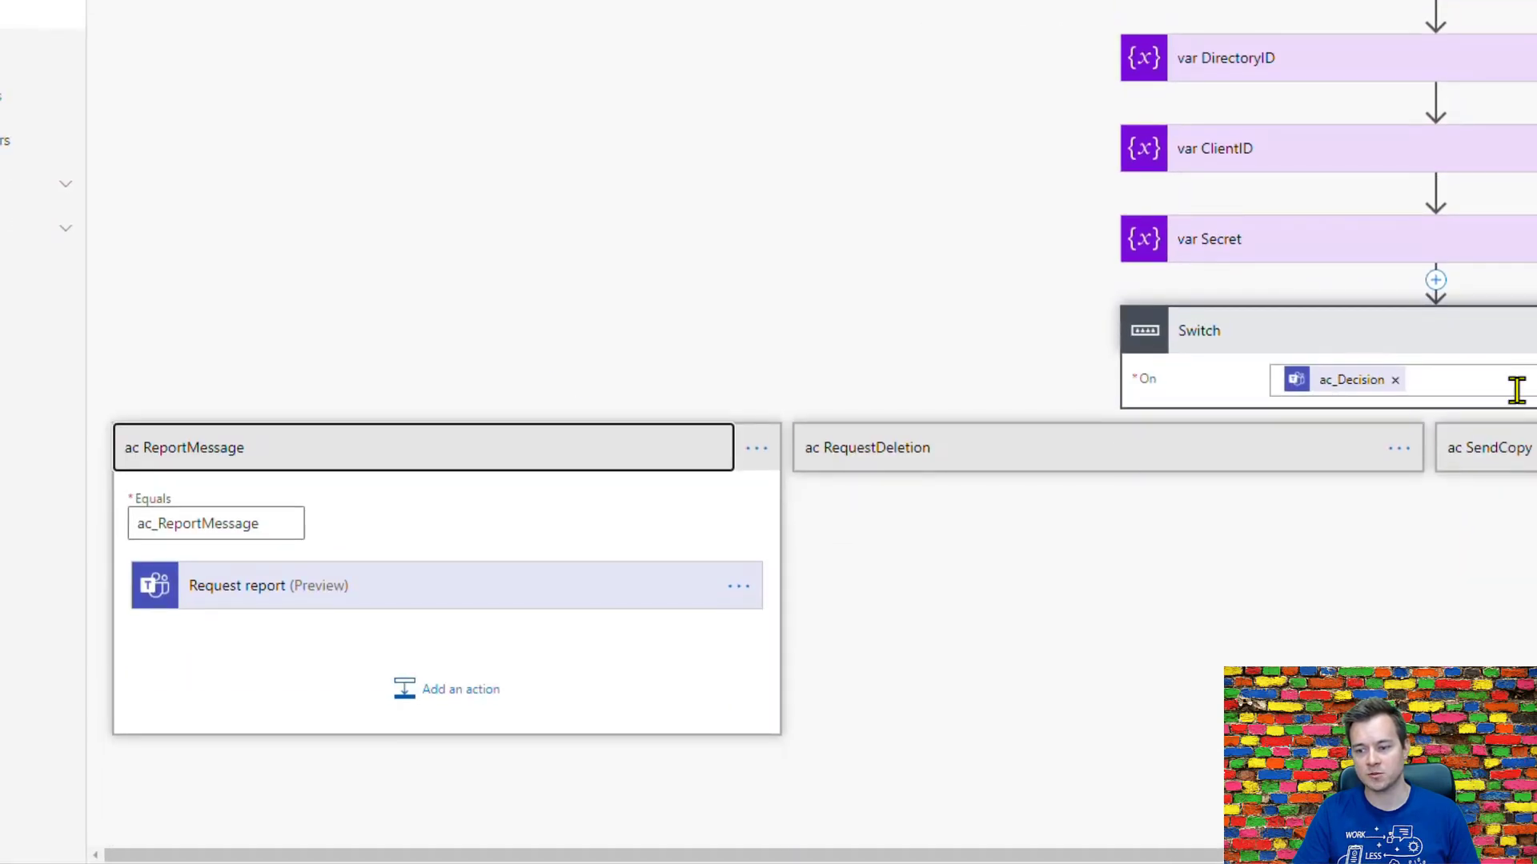
click(290, 598)
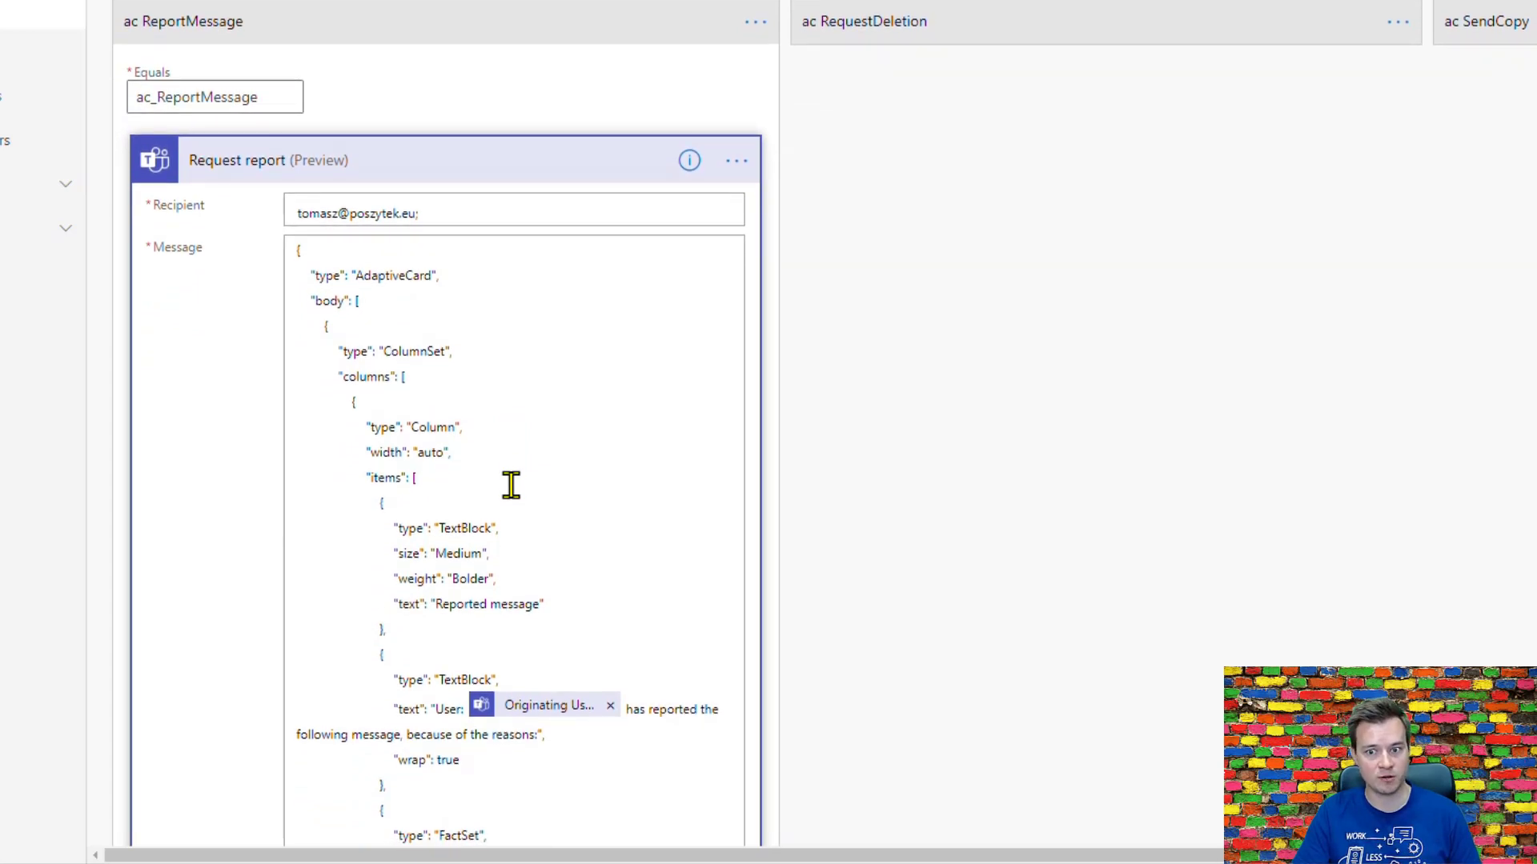
scroll(560, 401, down, 6)
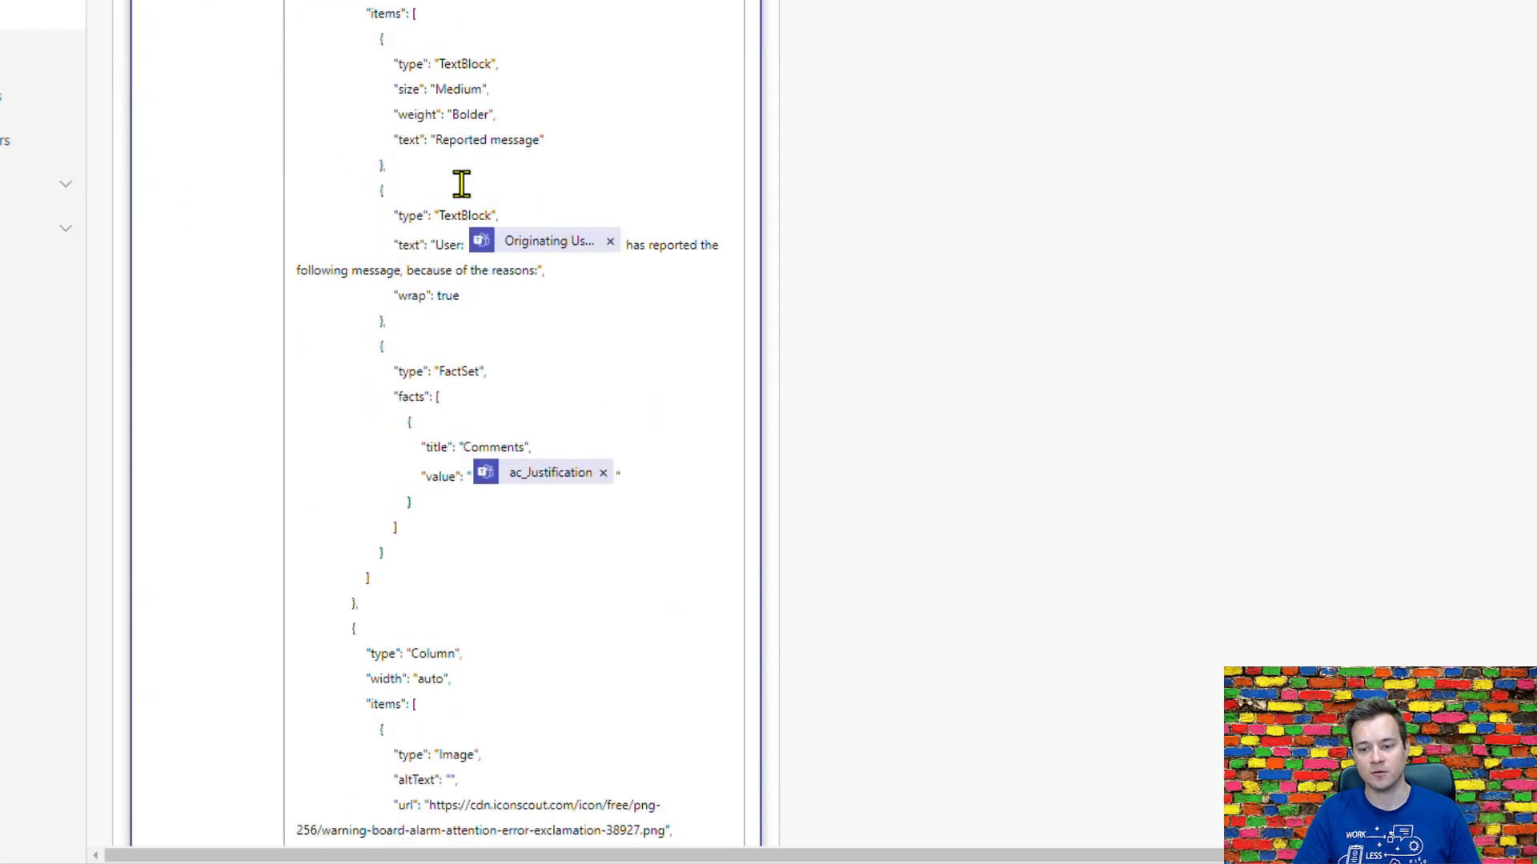
scroll(433, 554, down, 15)
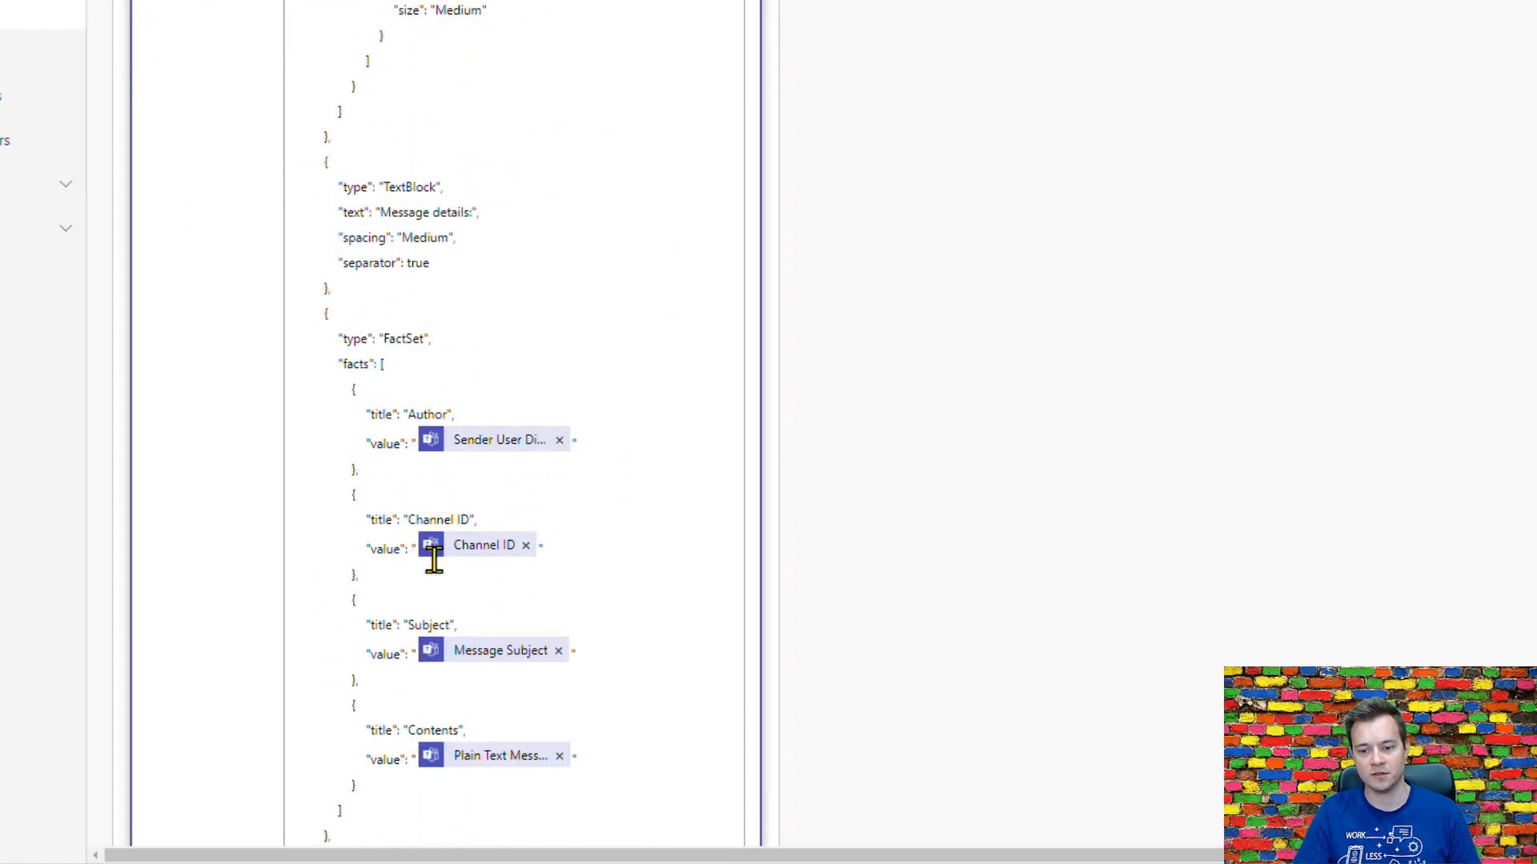
scroll(433, 560, down, 3)
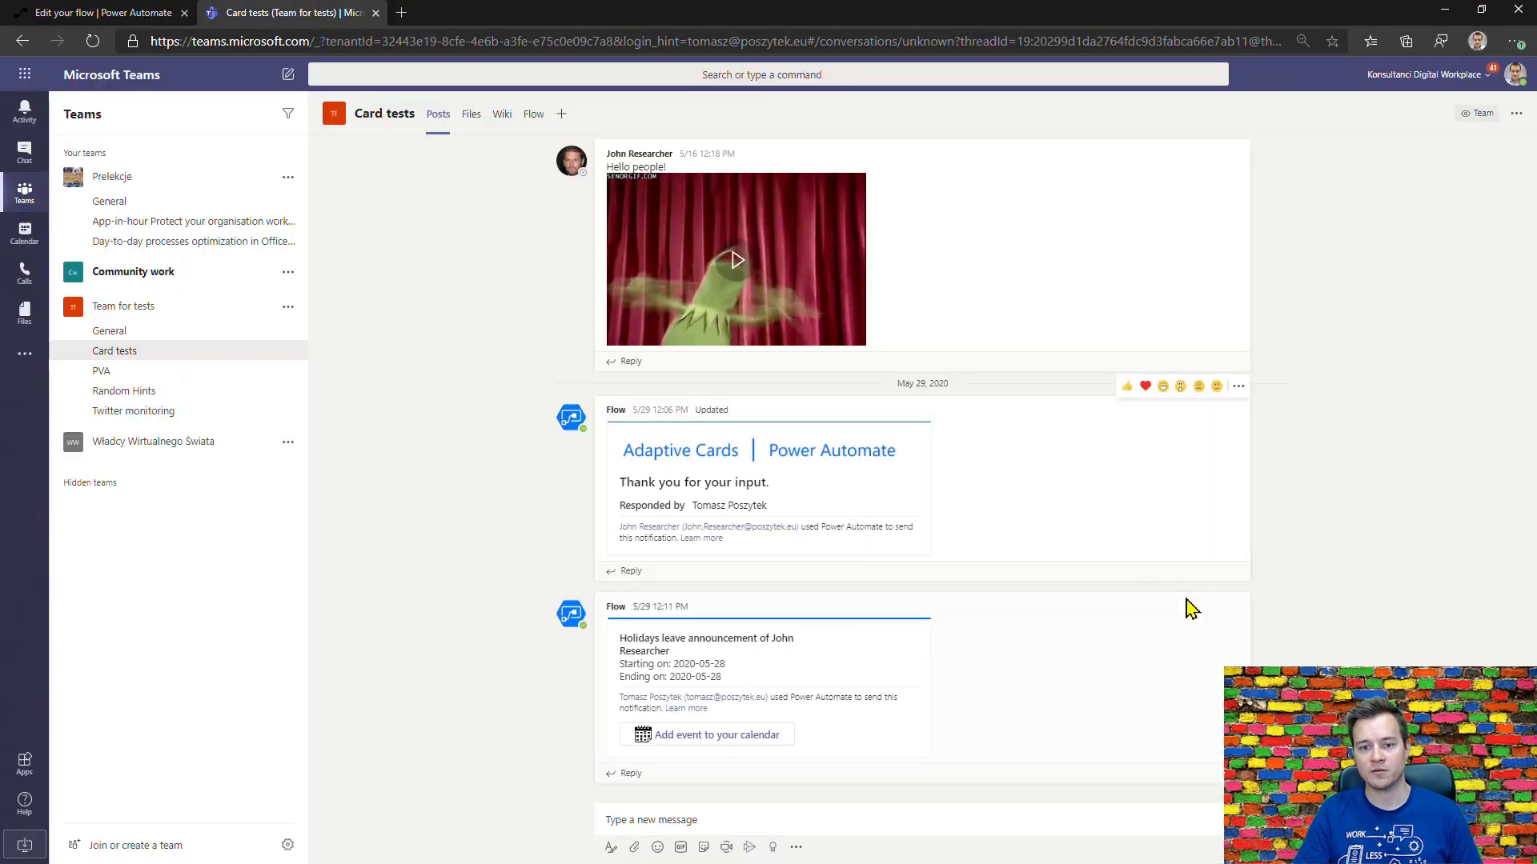
Step: In Card tests, open the Hello people! post's extra actions to reach Options for message
scroll(1136, 223, up, 1)
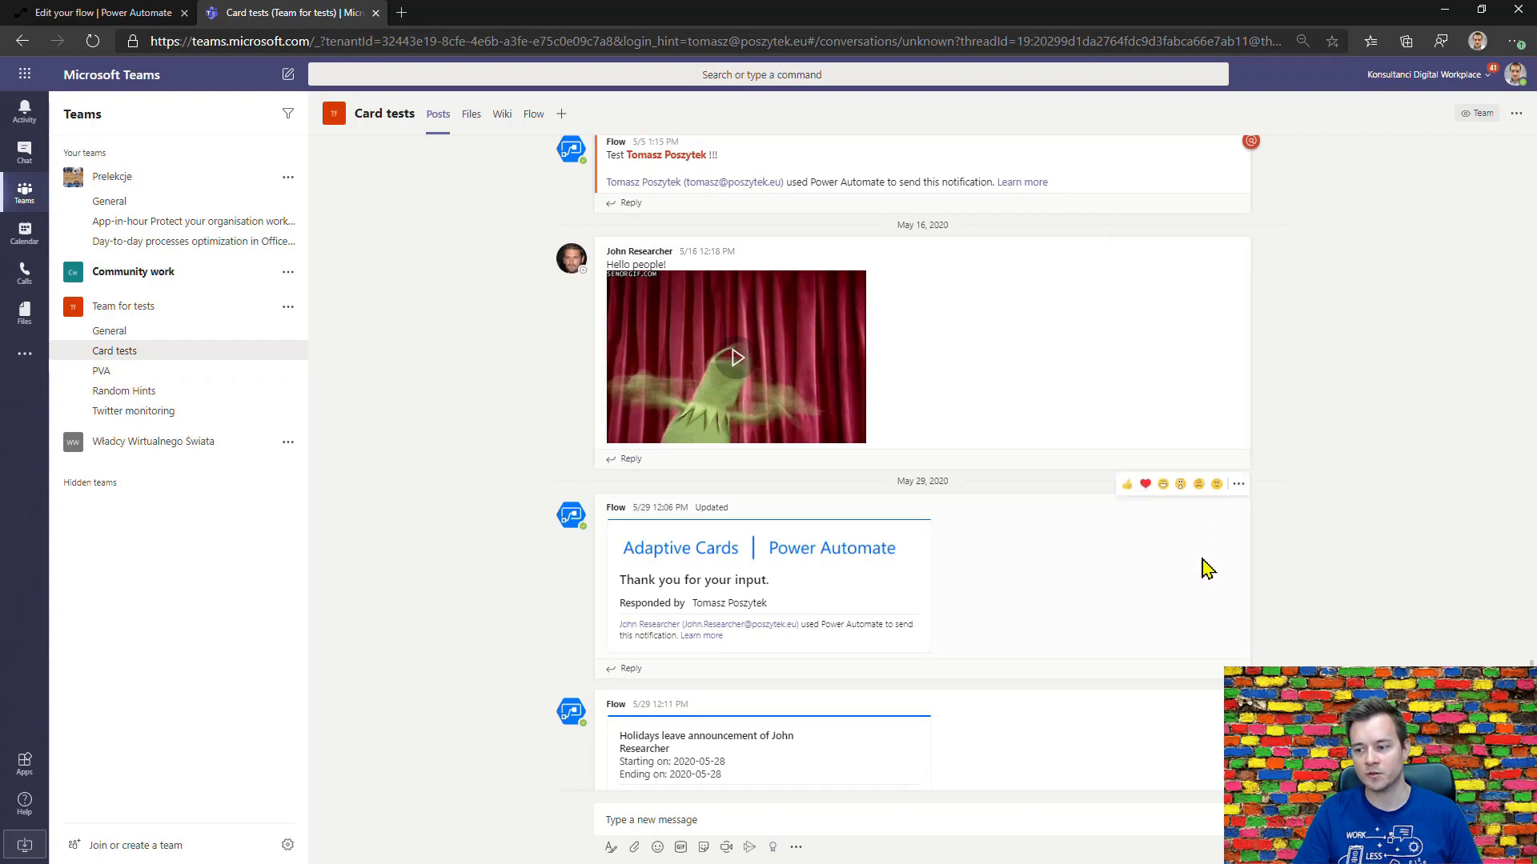
mouse_move(1169, 267)
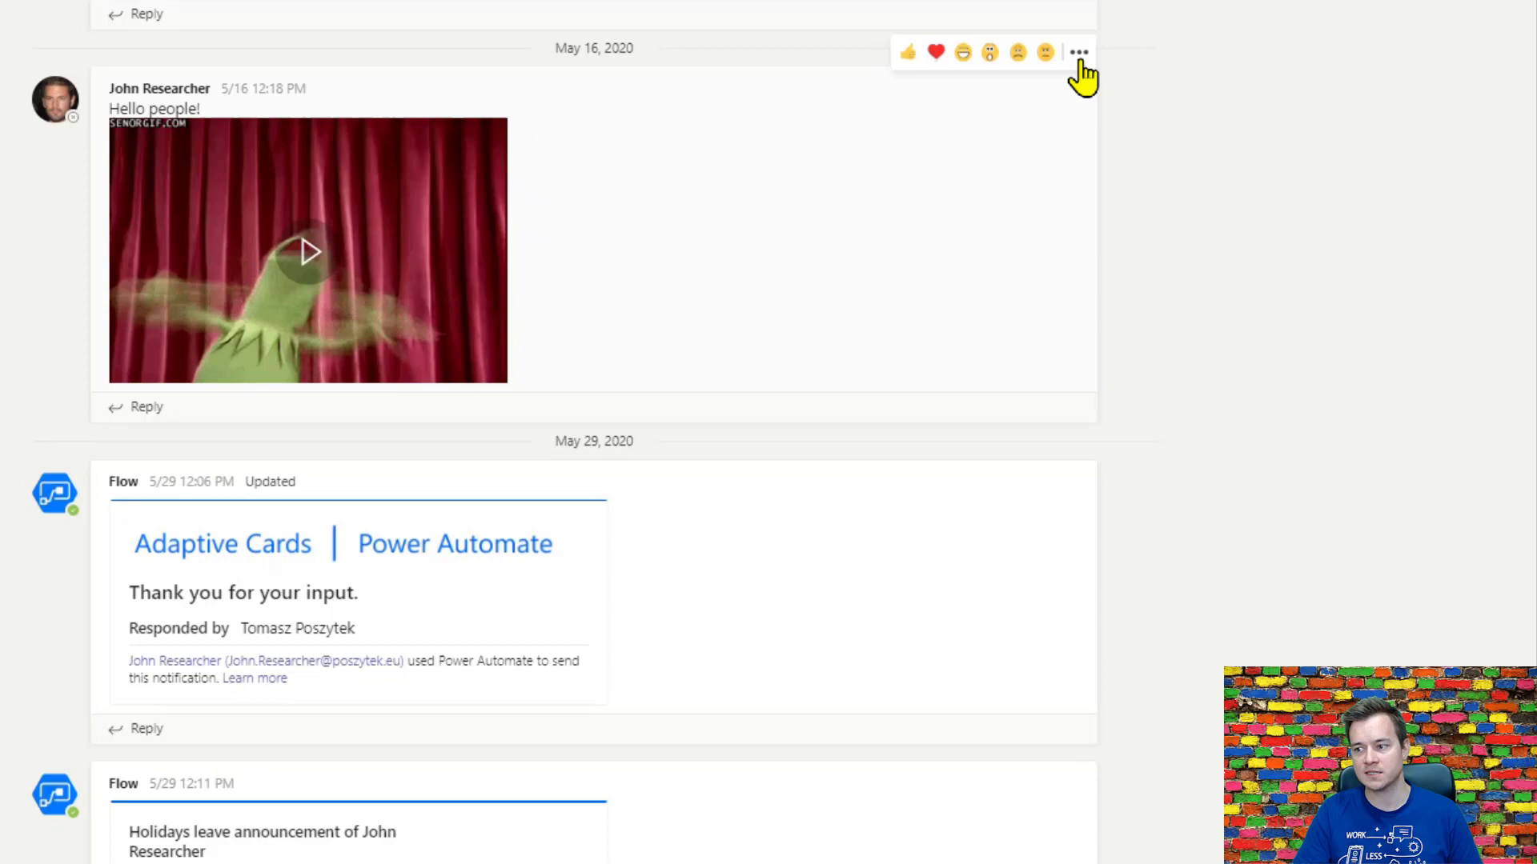
click(1079, 53)
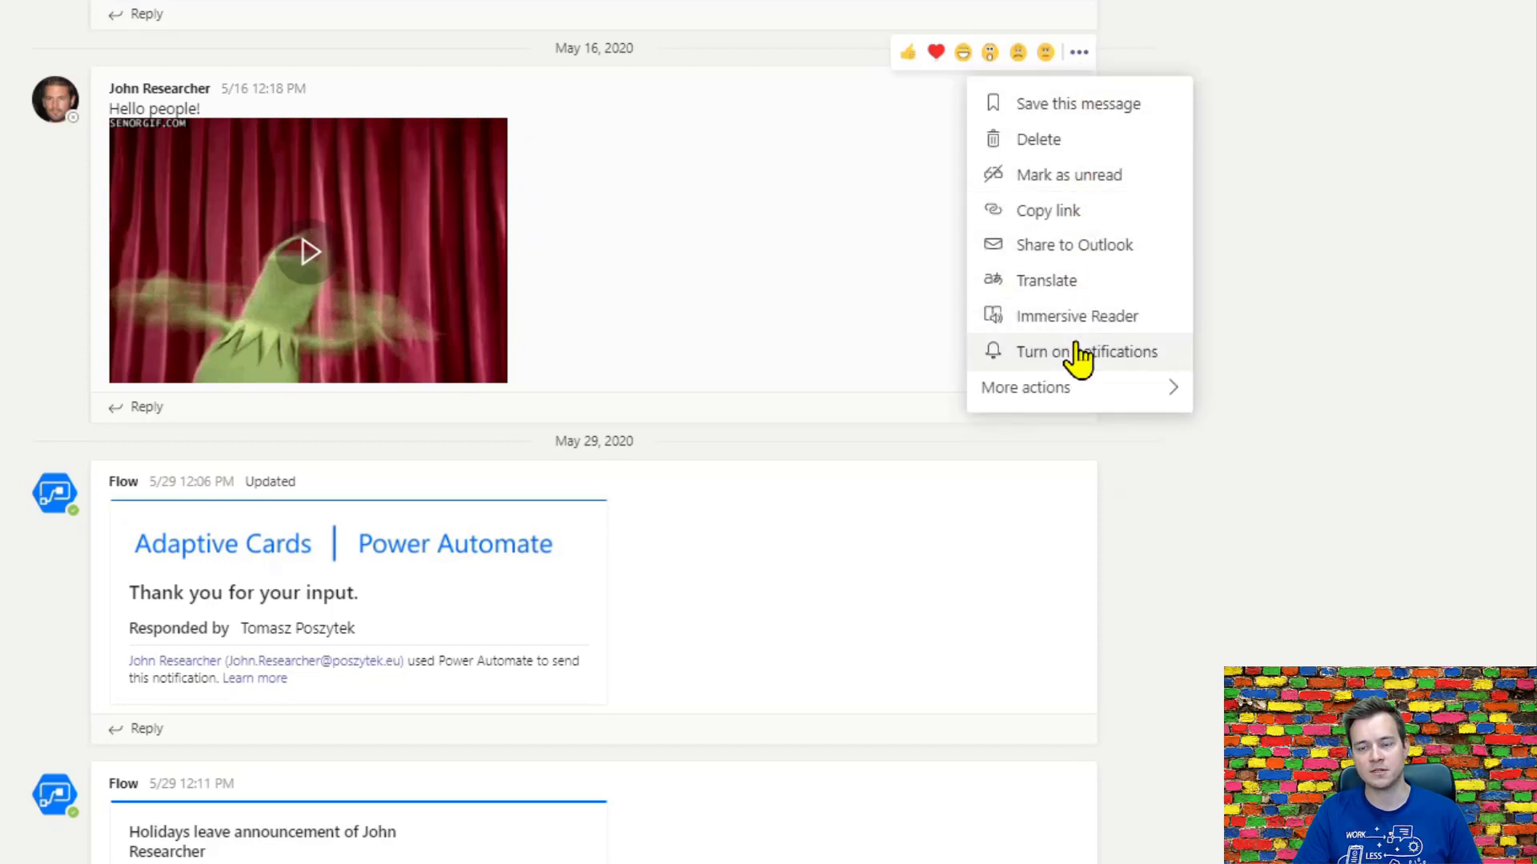
mouse_move(1077, 404)
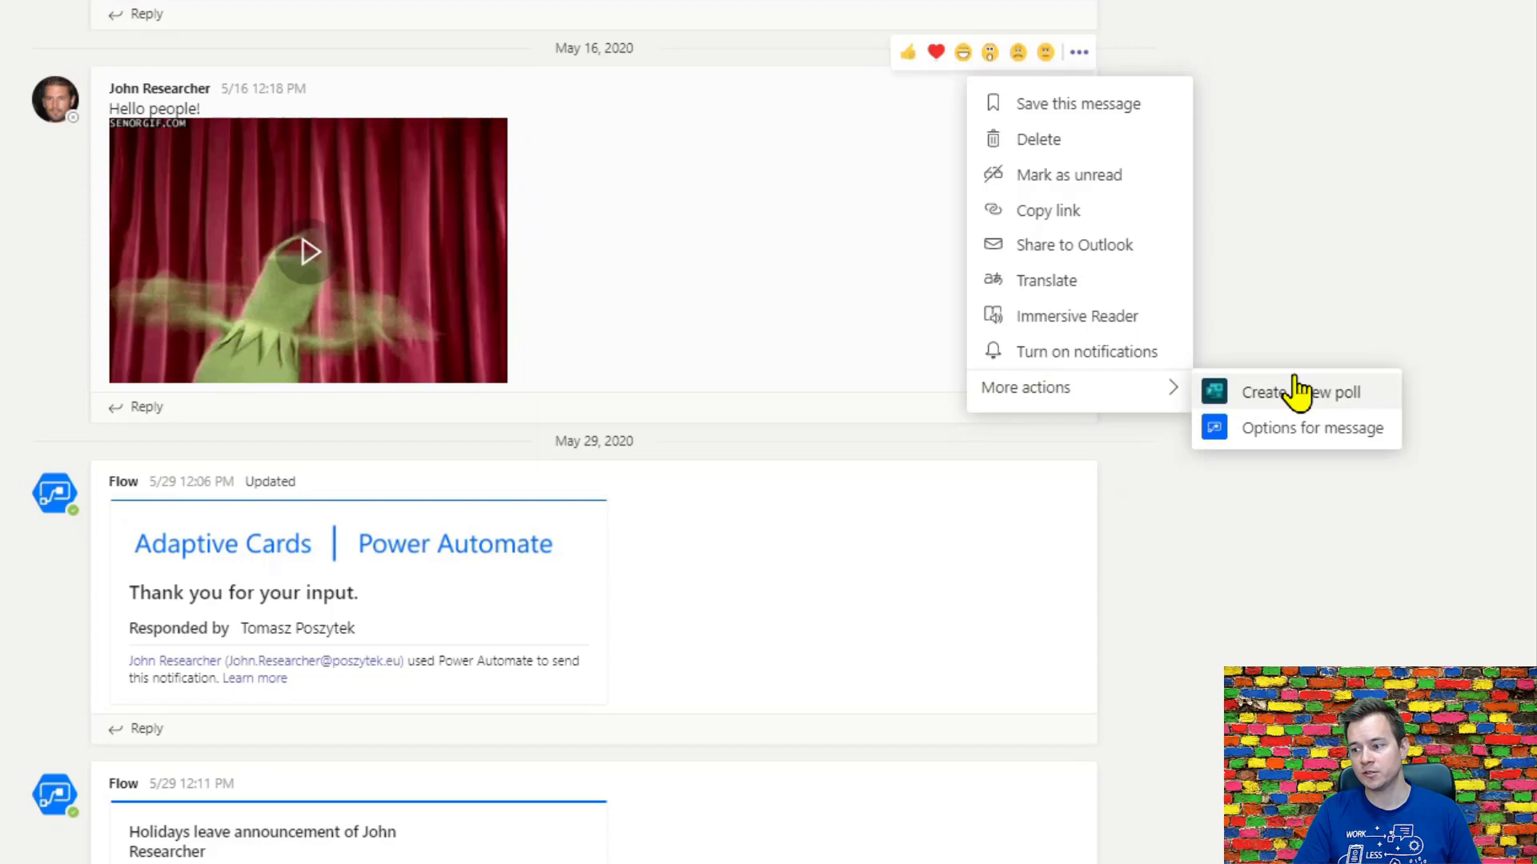
click(1302, 440)
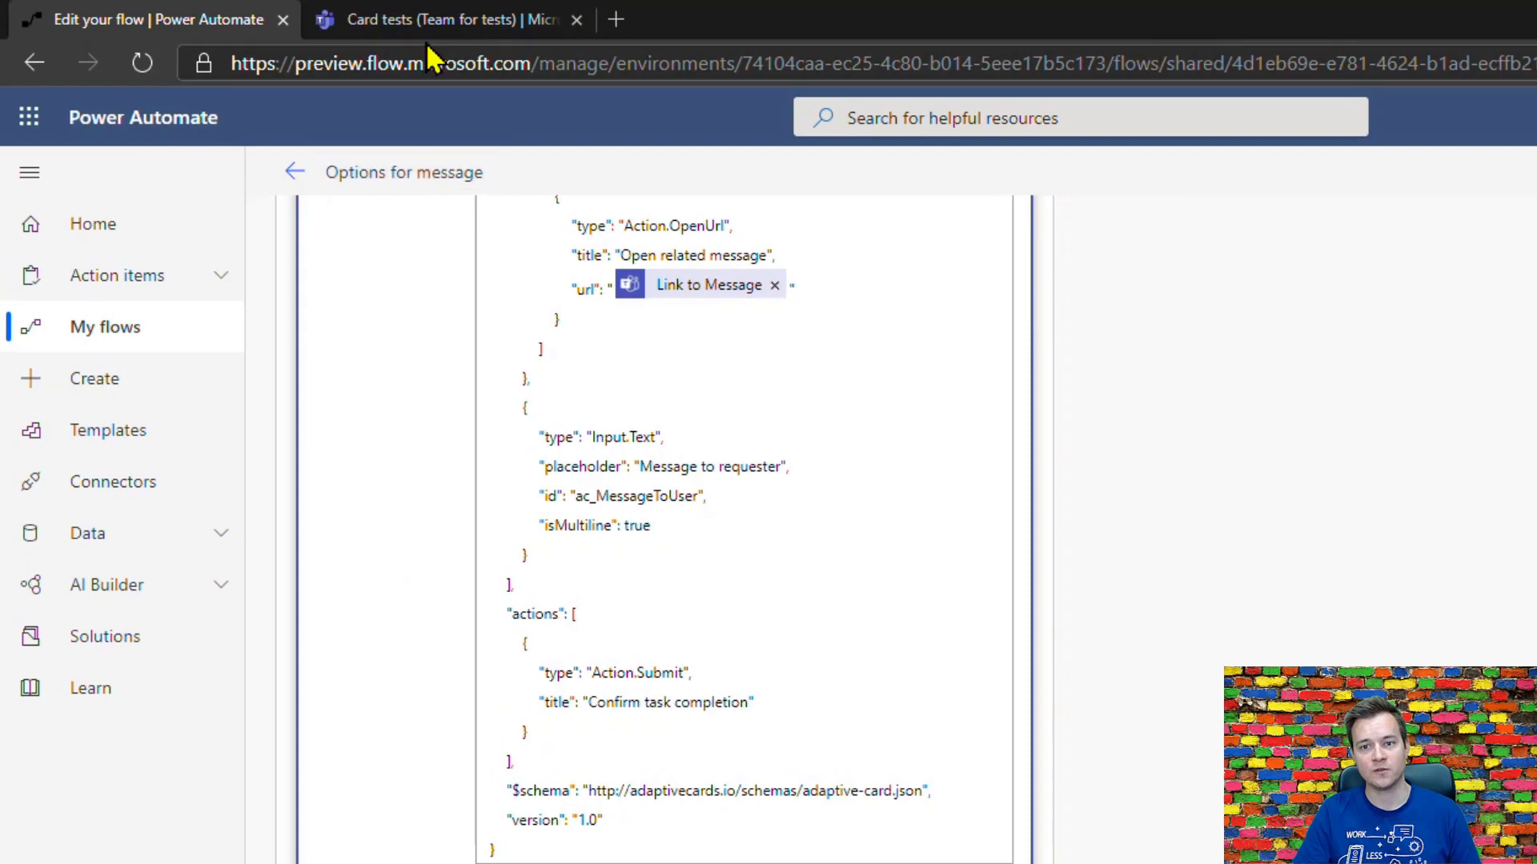
click(429, 19)
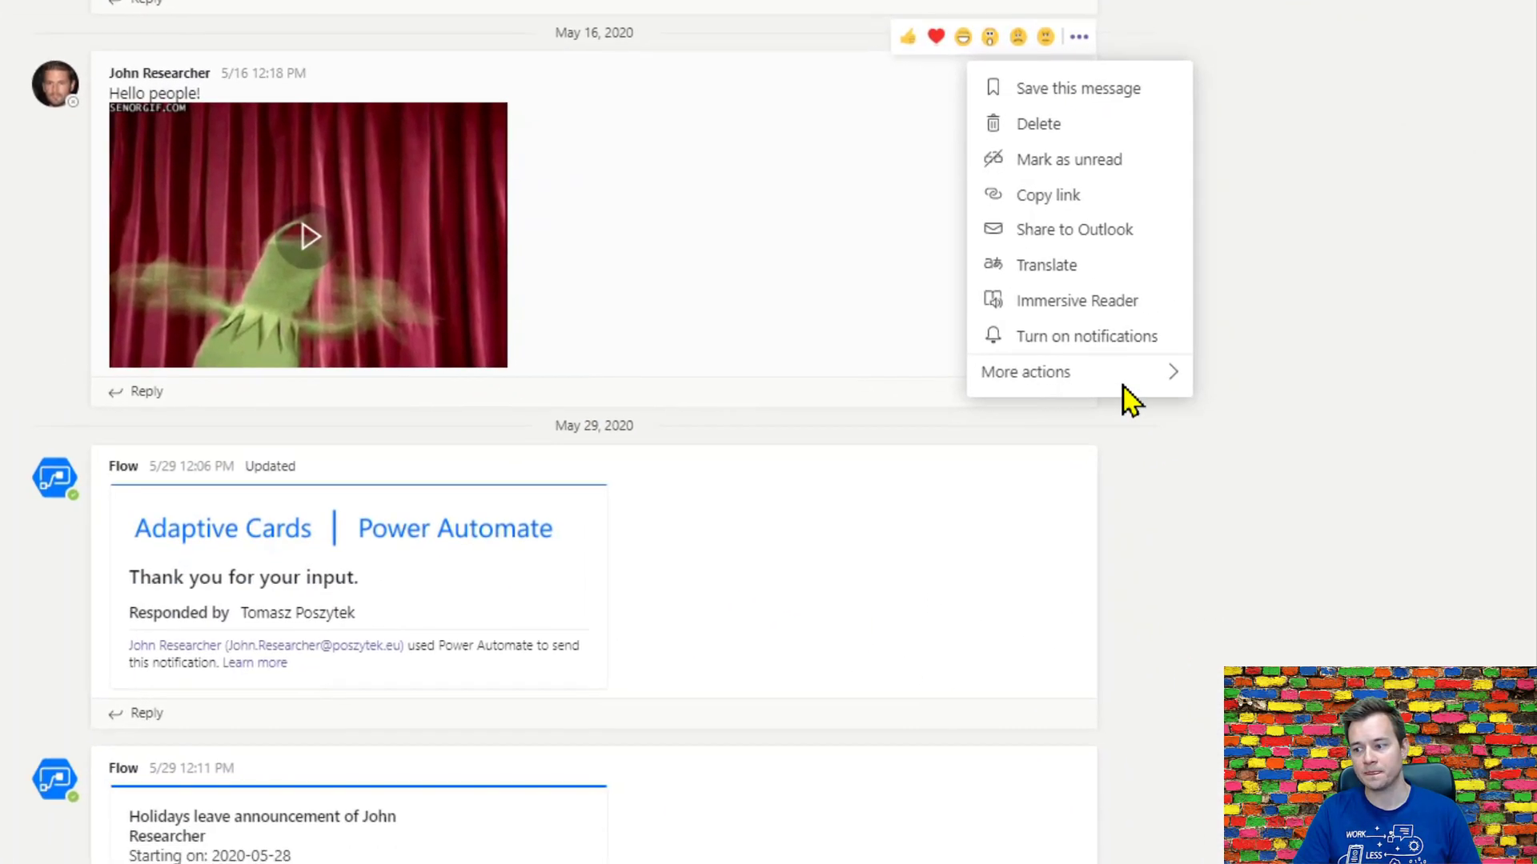
mouse_move(1386, 481)
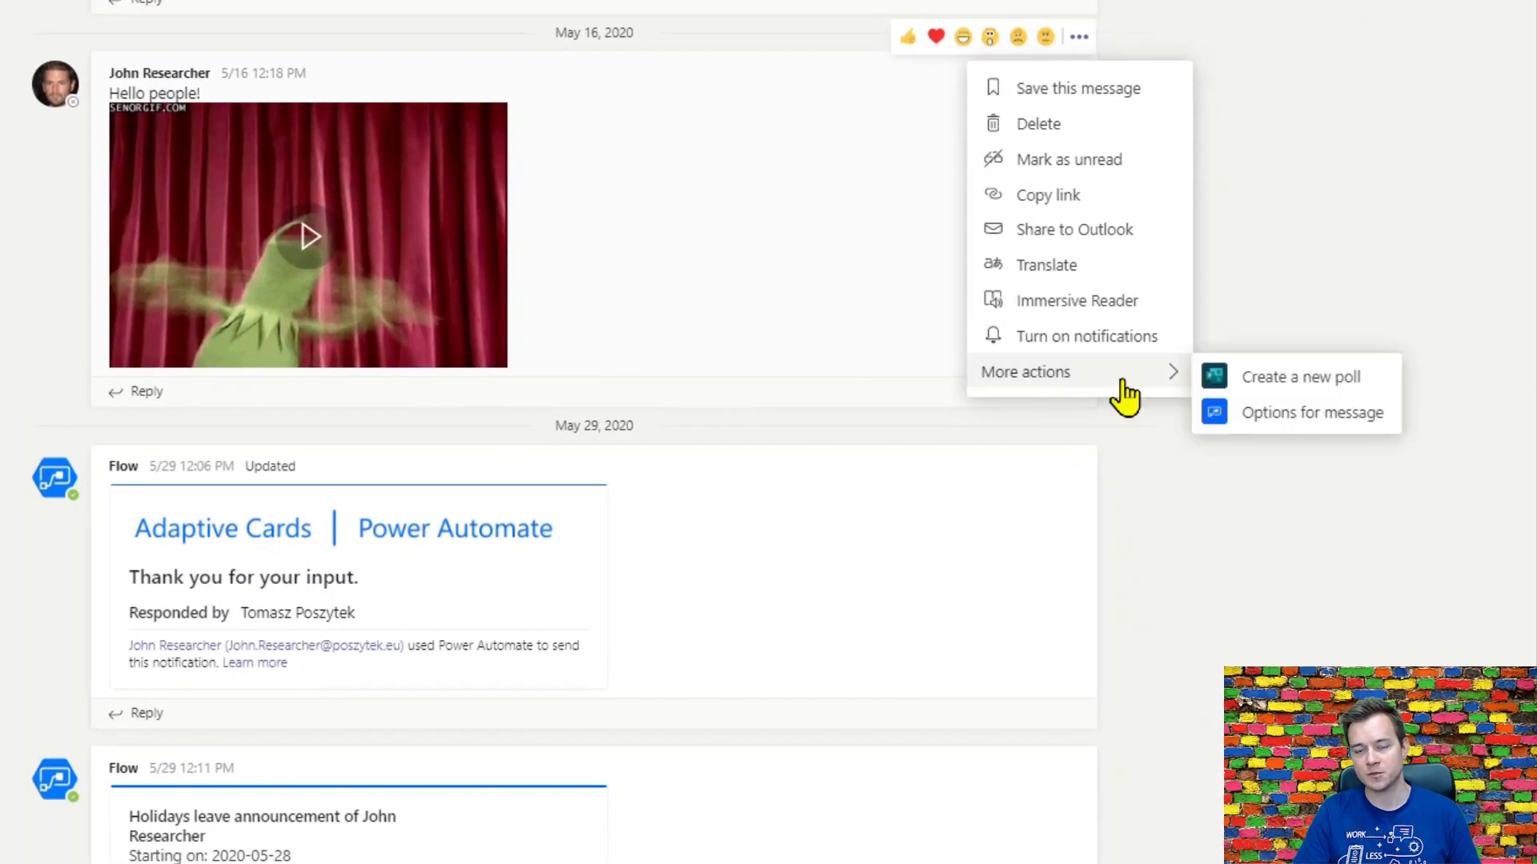
Step: Run Options for message on Hello people!, submitting Report with justification 'It is abusive!'
click(1327, 418)
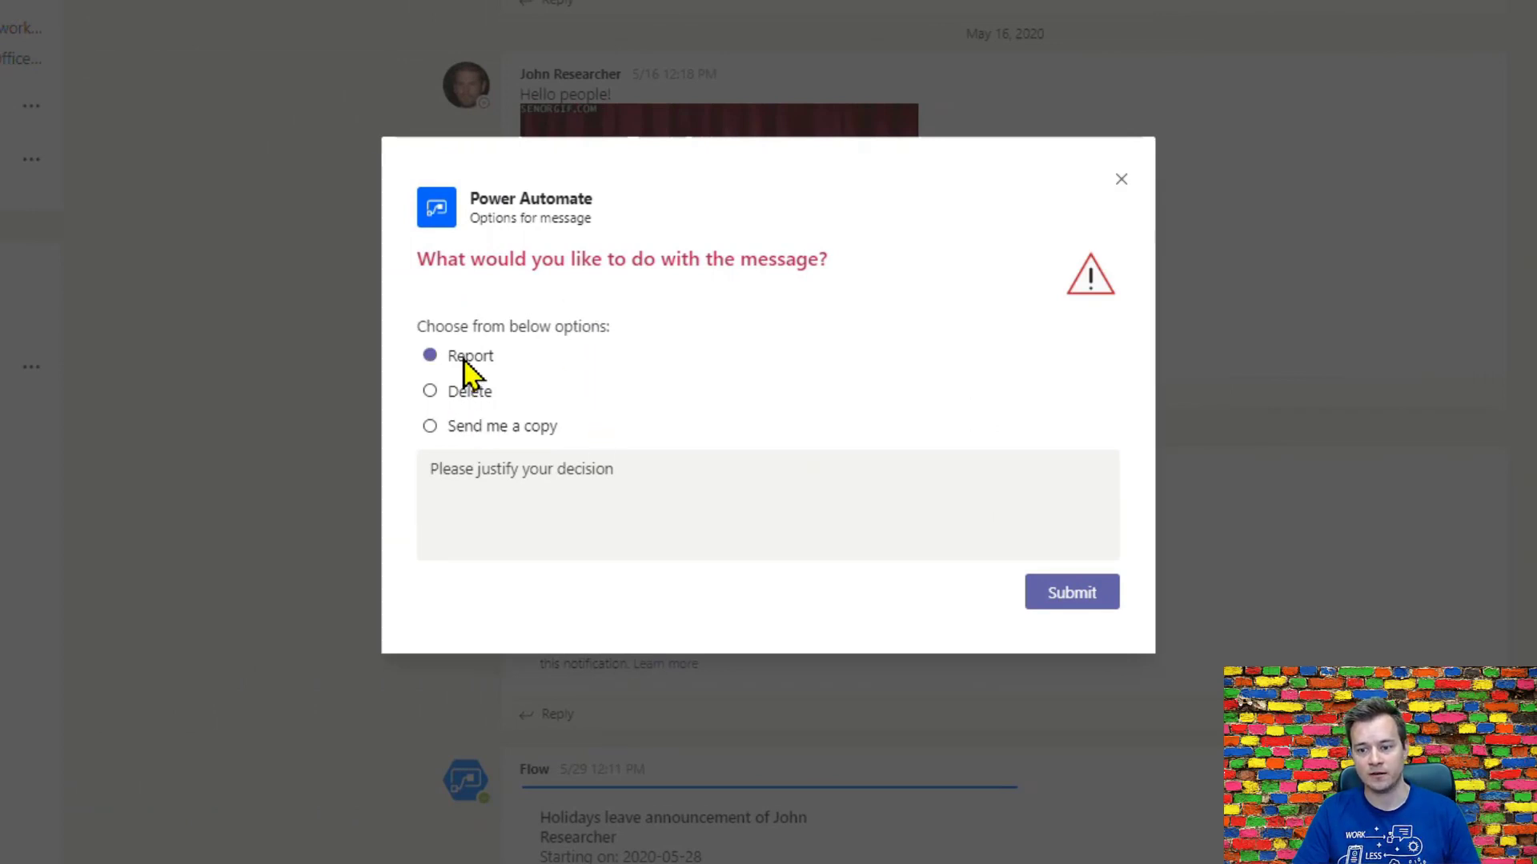
click(500, 487)
text(It is abusive!)
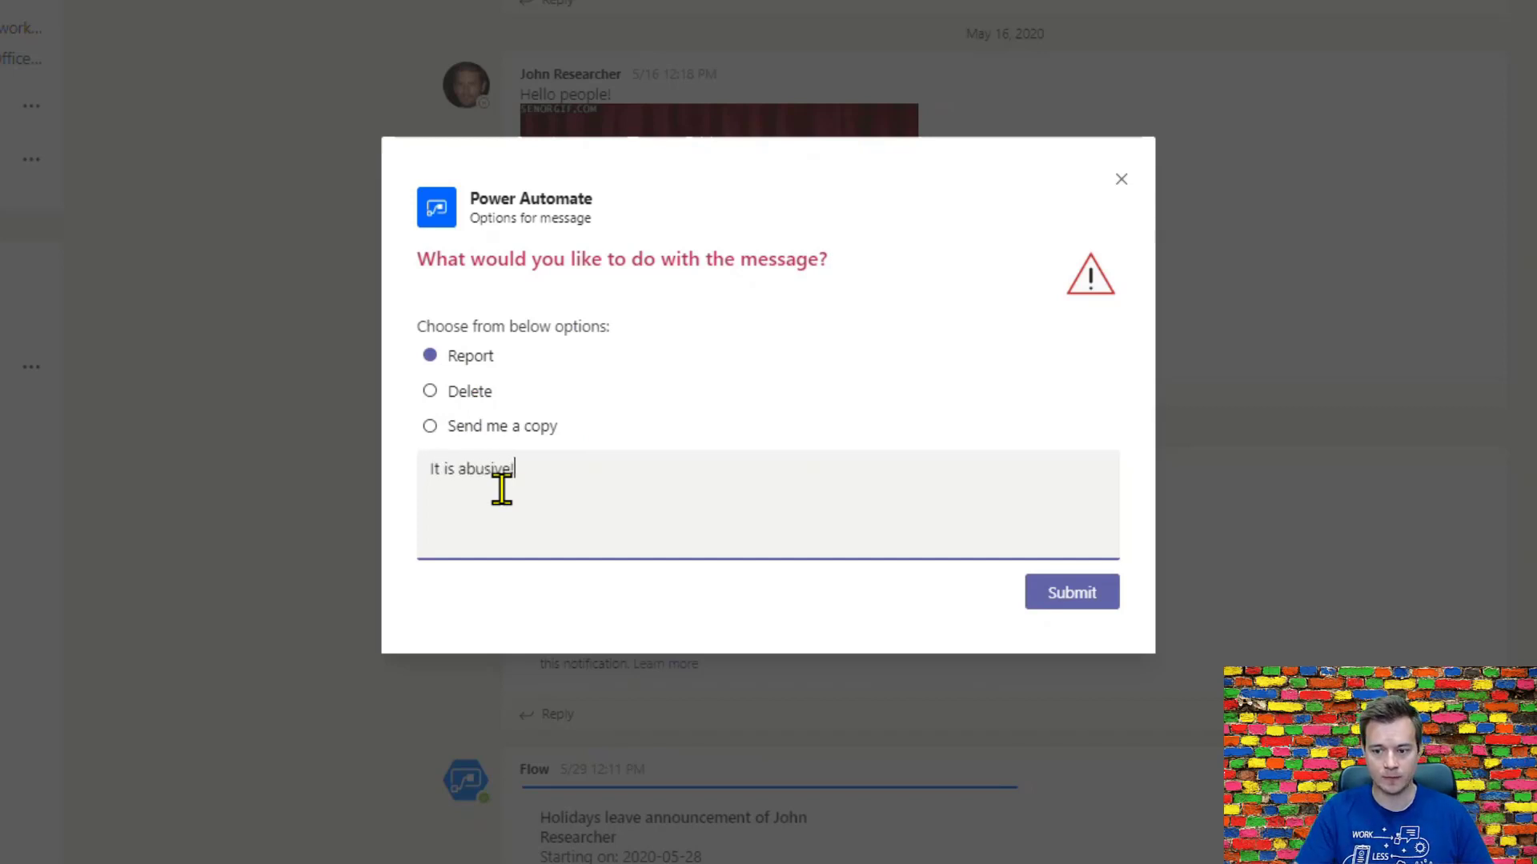
click(1070, 603)
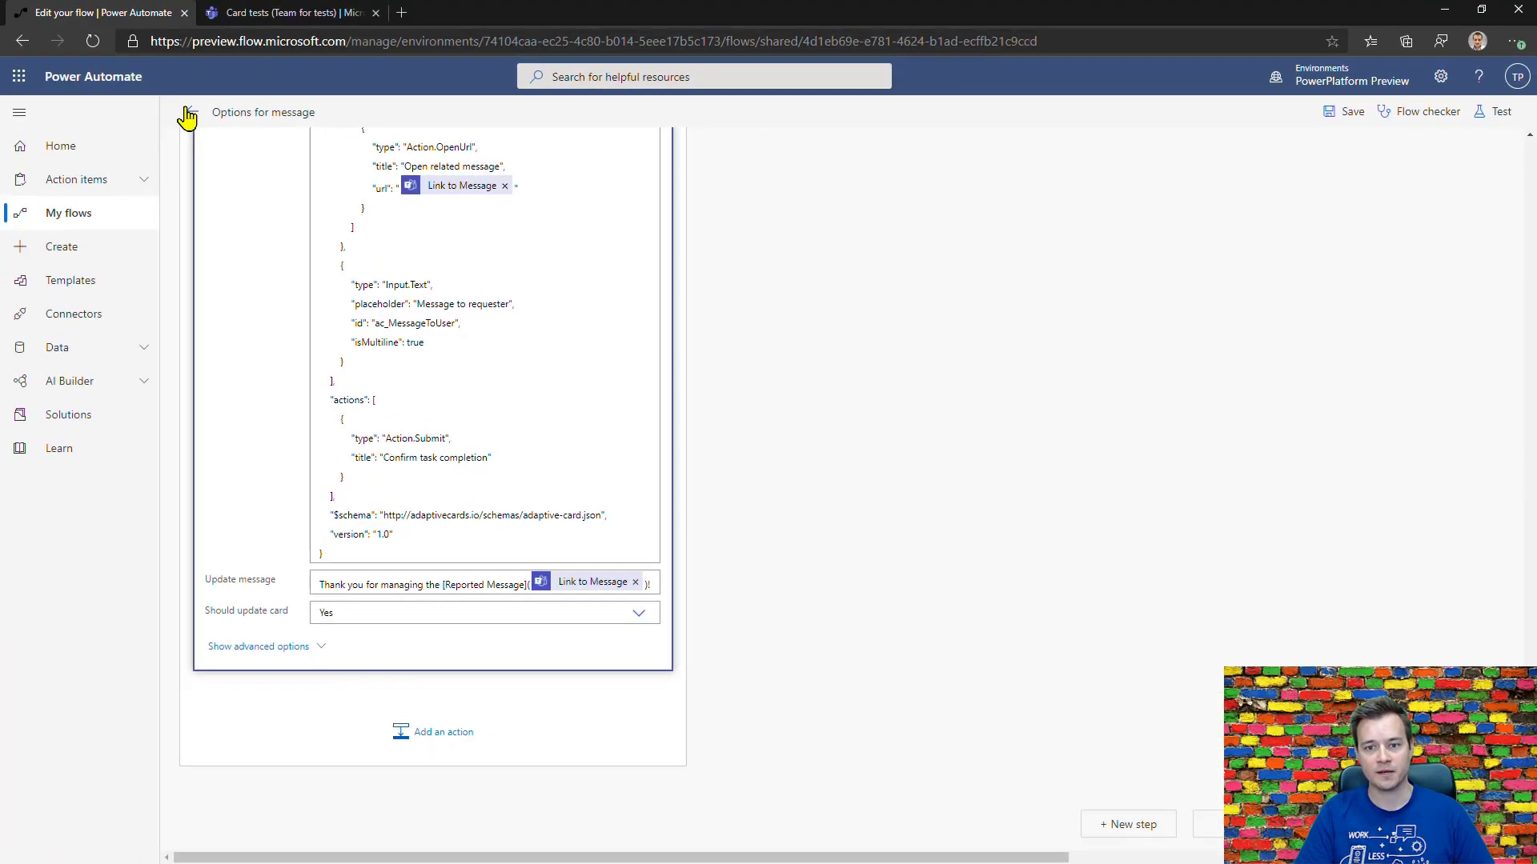
Step: Leave the flow editor without saving and open the Jun 2 02:35 PM run
click(189, 113)
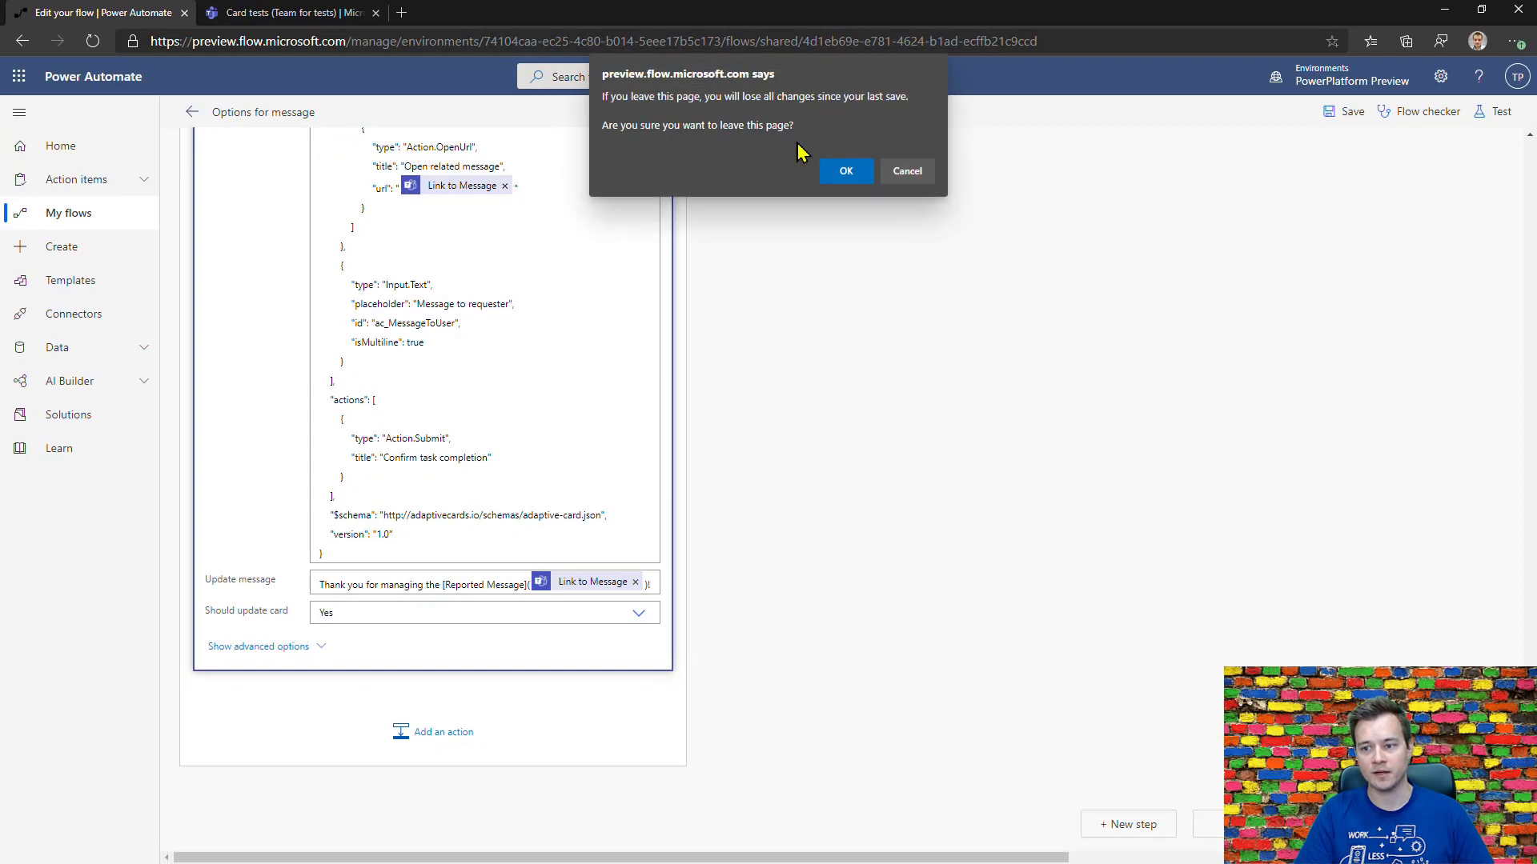
click(843, 174)
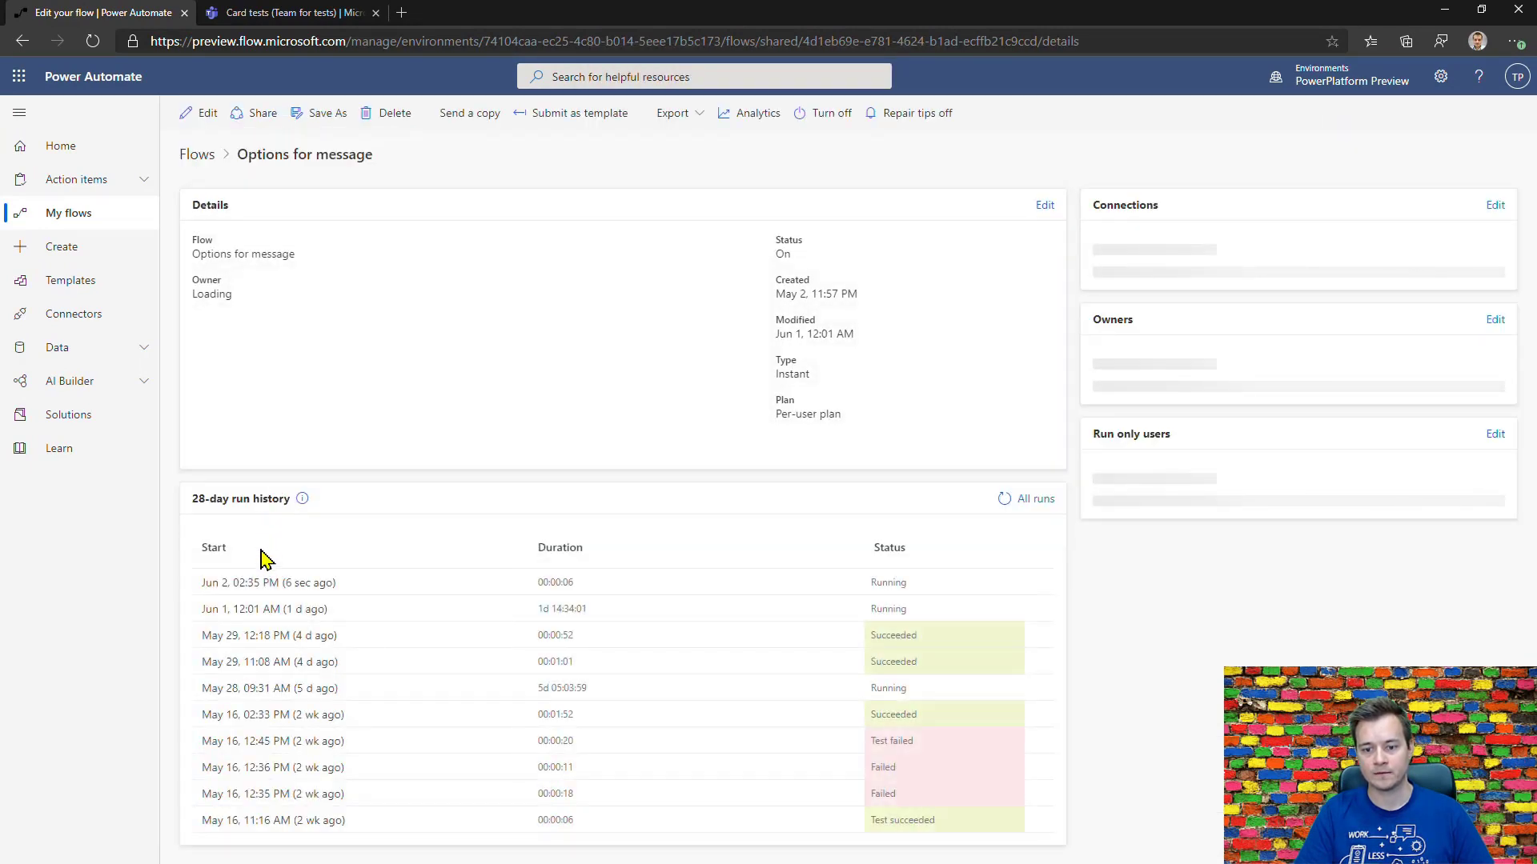
click(250, 585)
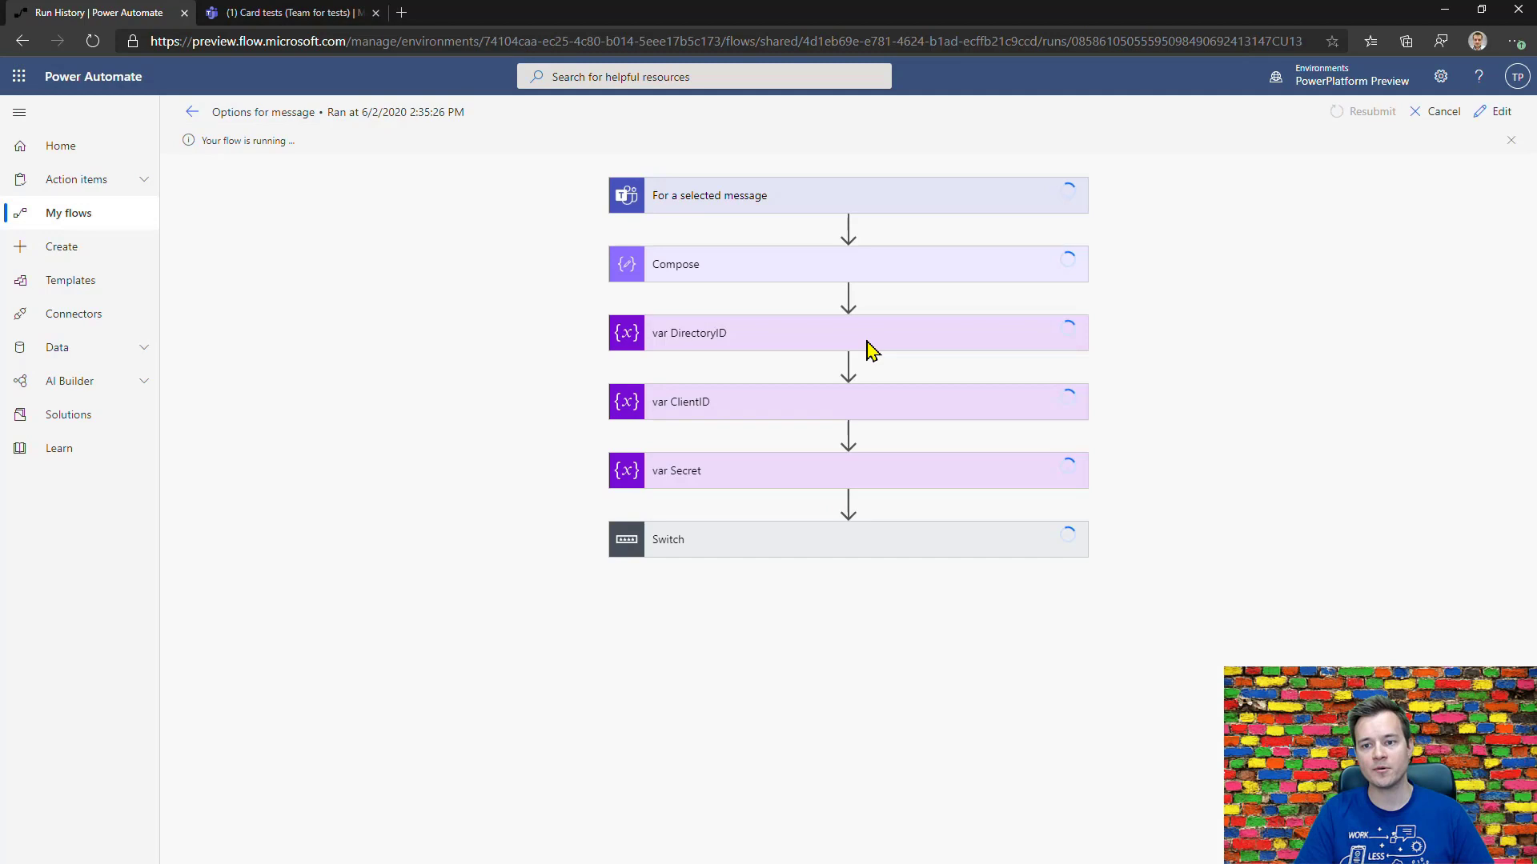
Step: Inspect the trigger's cardOutputs, confirming ac_ReportMessage with 'It is abusive!'
click(773, 266)
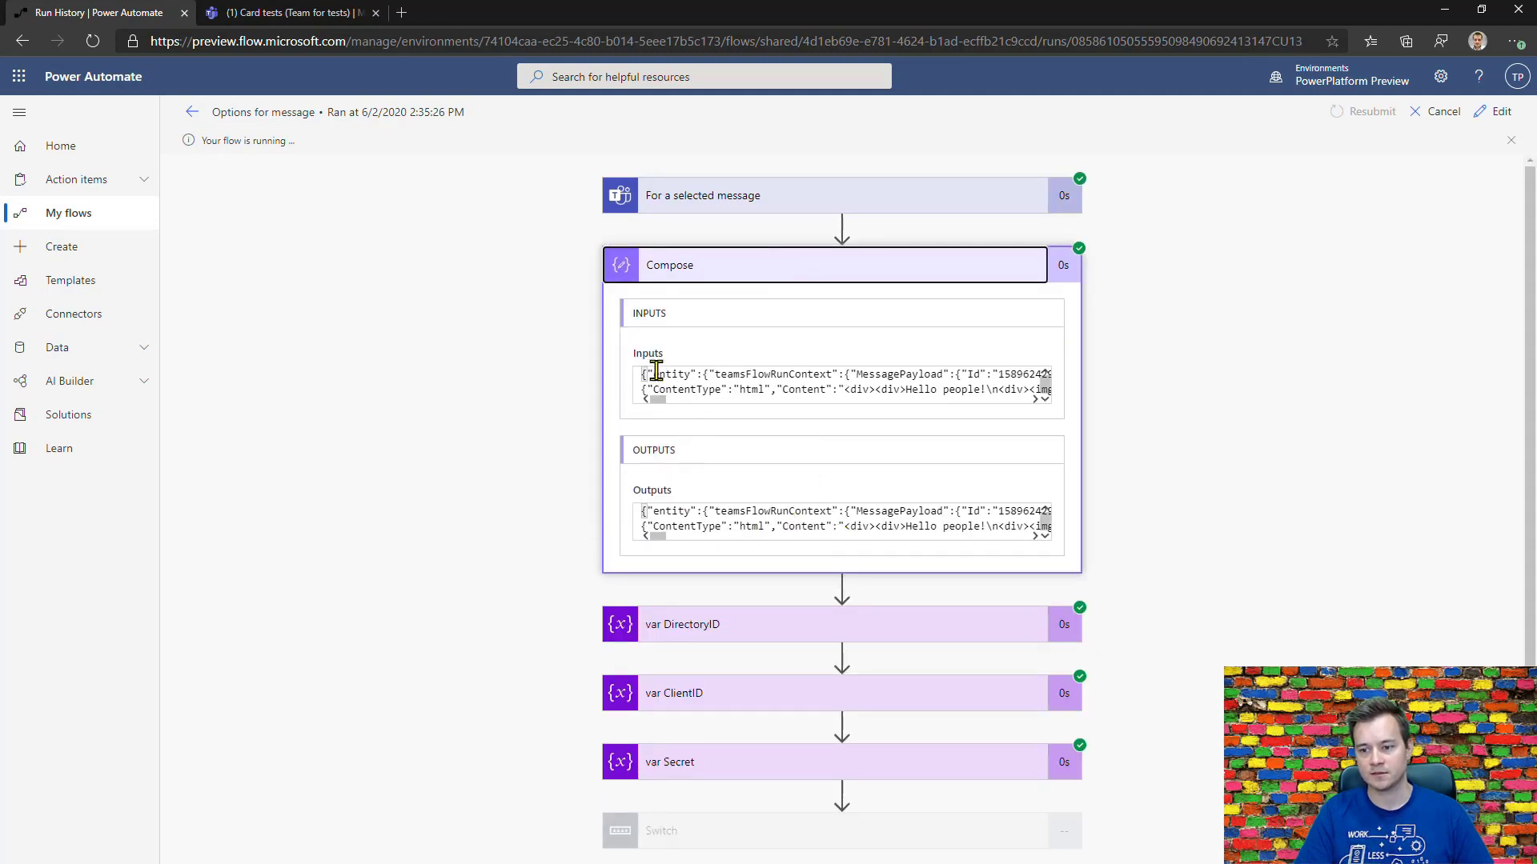
click(698, 202)
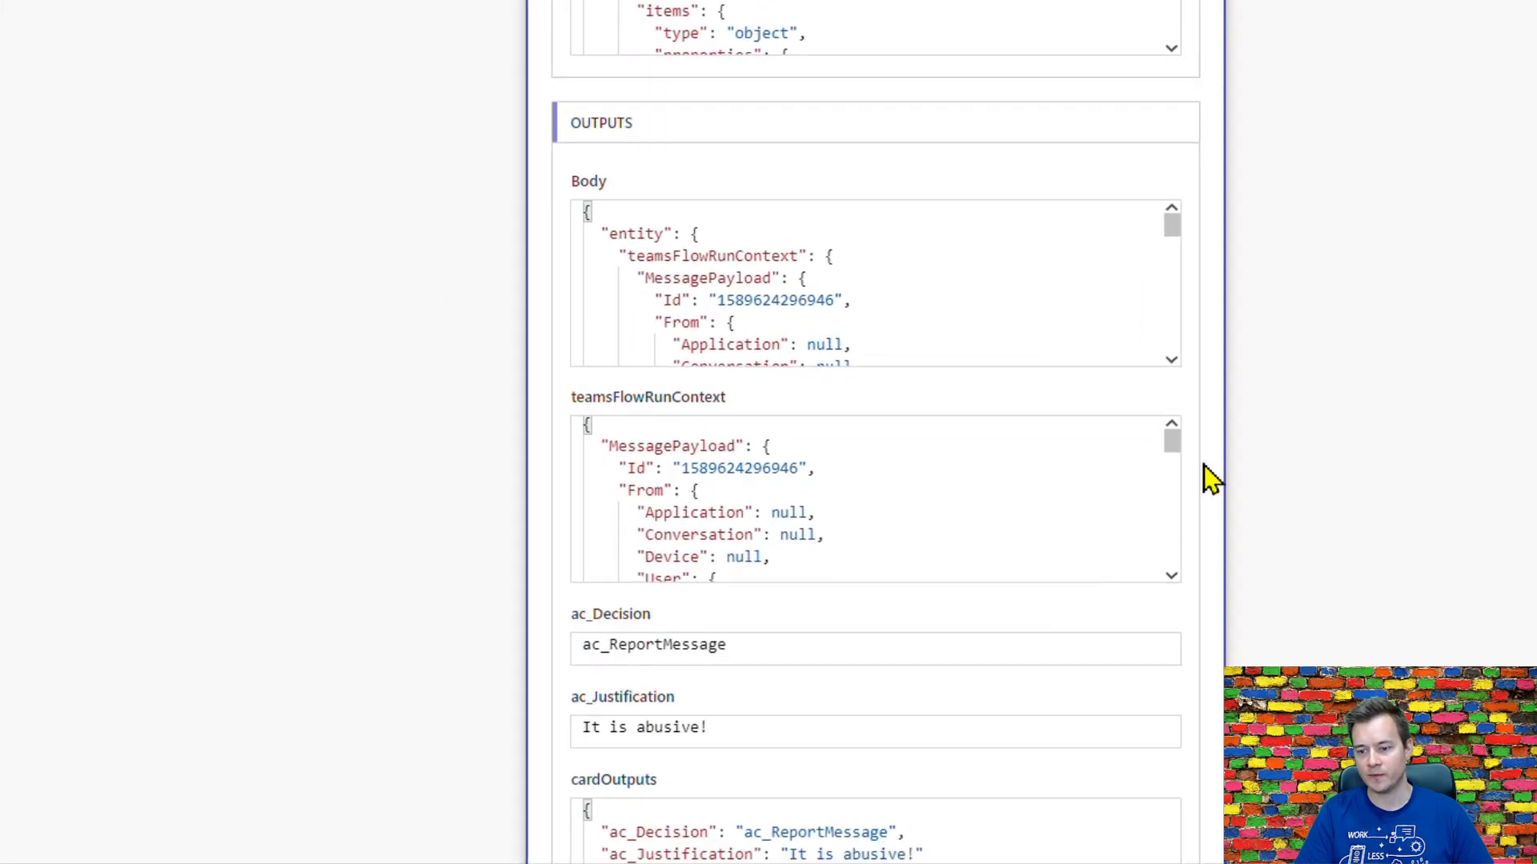
scroll(1208, 480, down, 5)
scroll(1212, 442, down, 2)
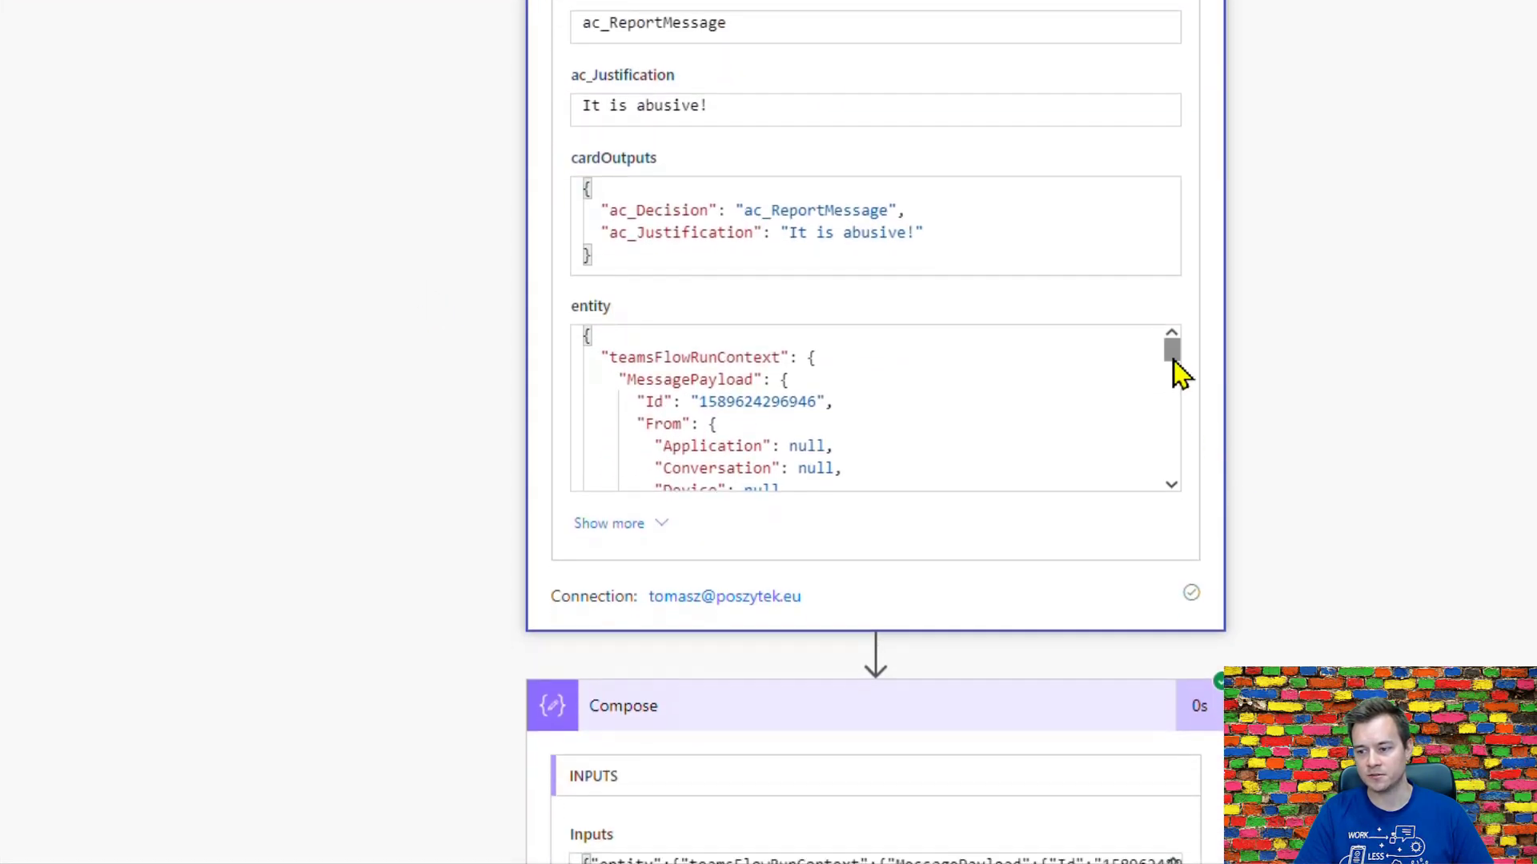
drag(1174, 356, 1183, 397)
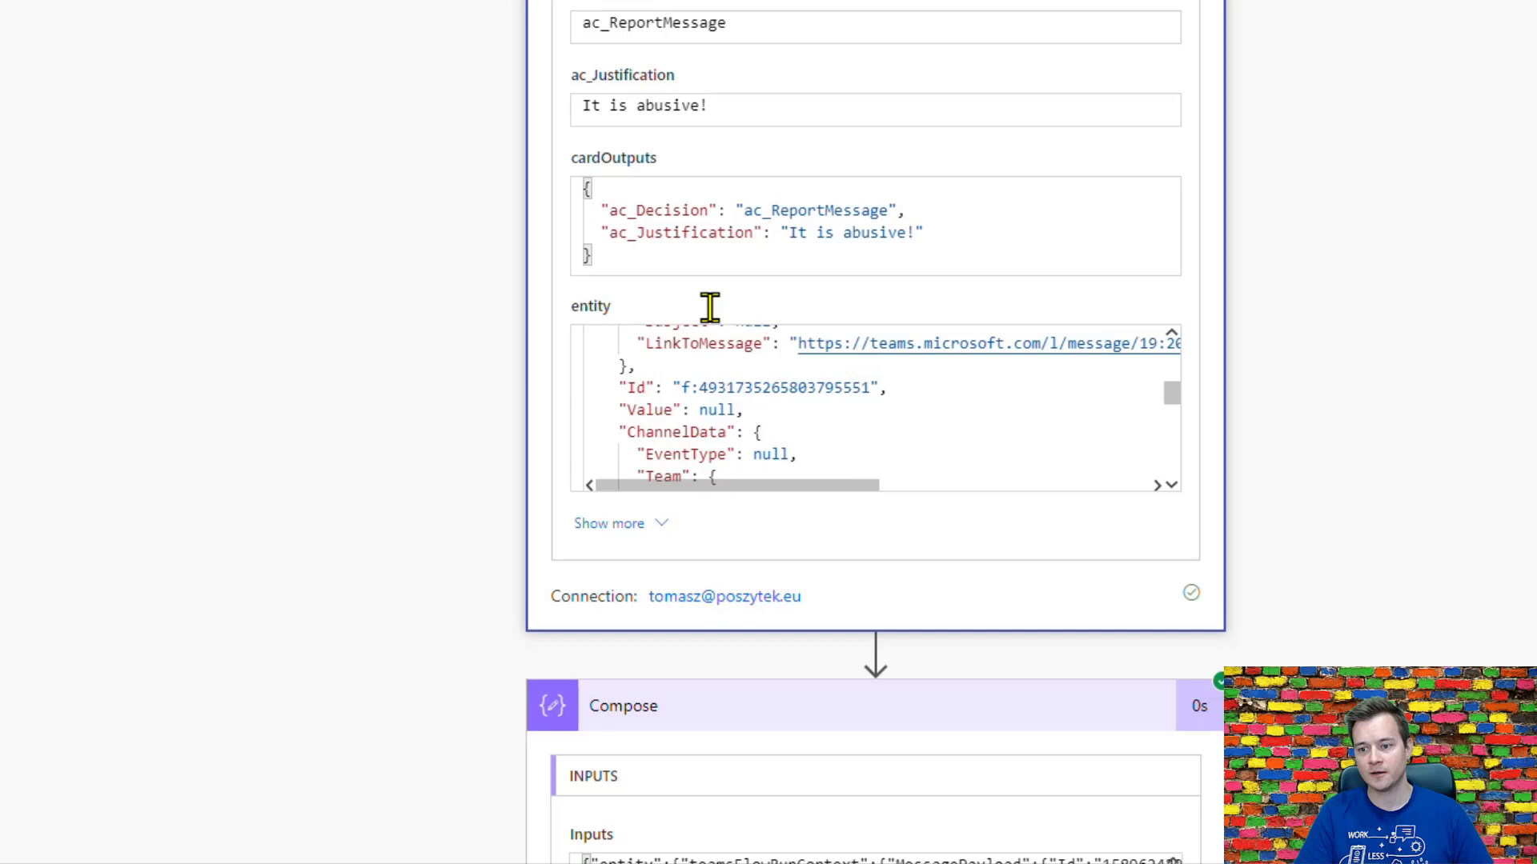
drag(617, 251, 583, 186)
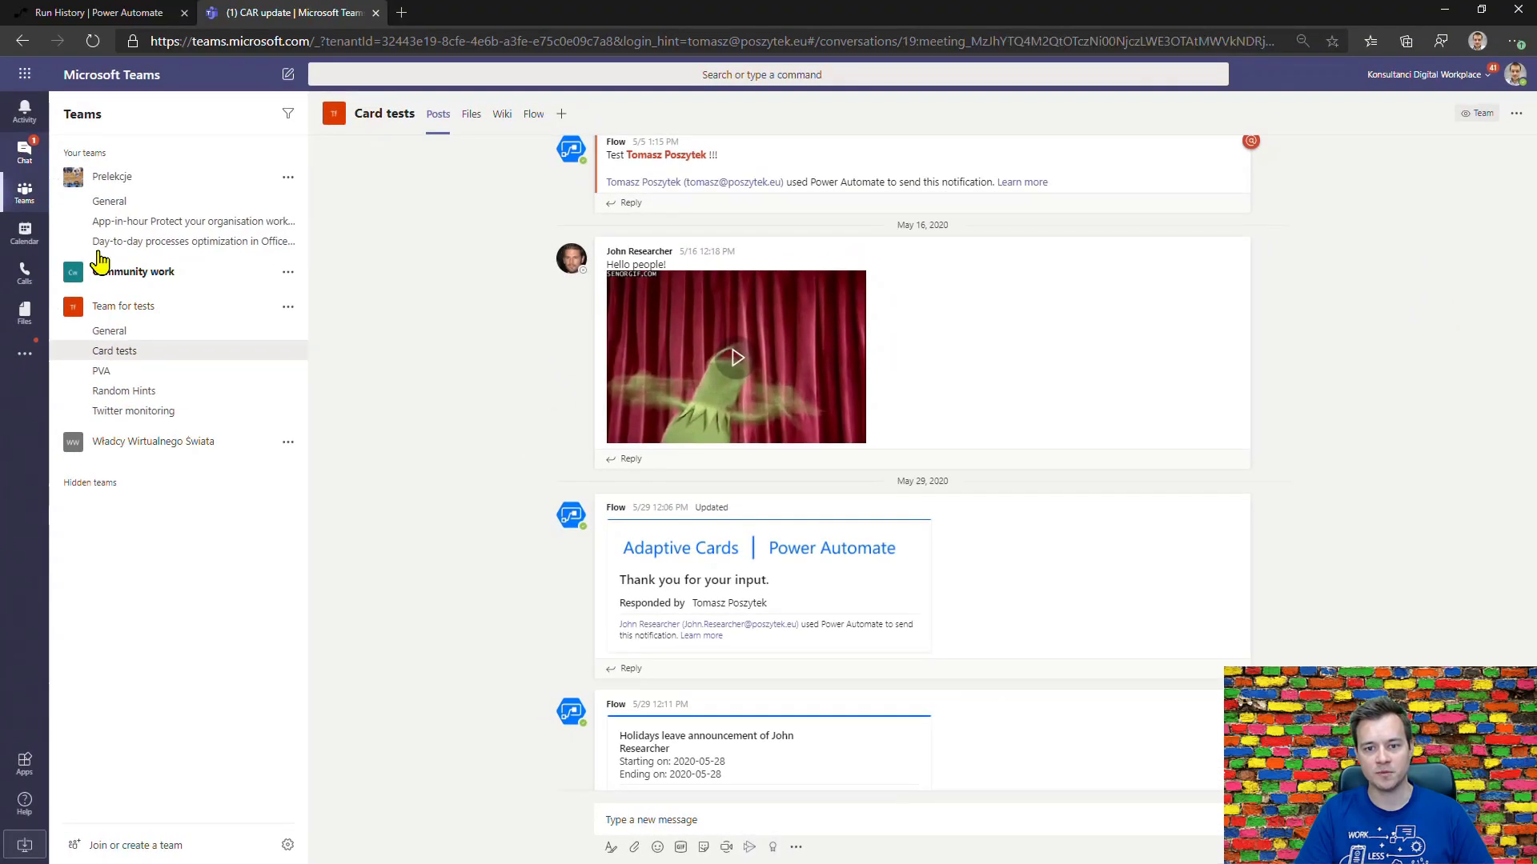
Step: Open the Flow bot chat in Teams and dismiss its command suggestions
key(ctrl+shift+2)
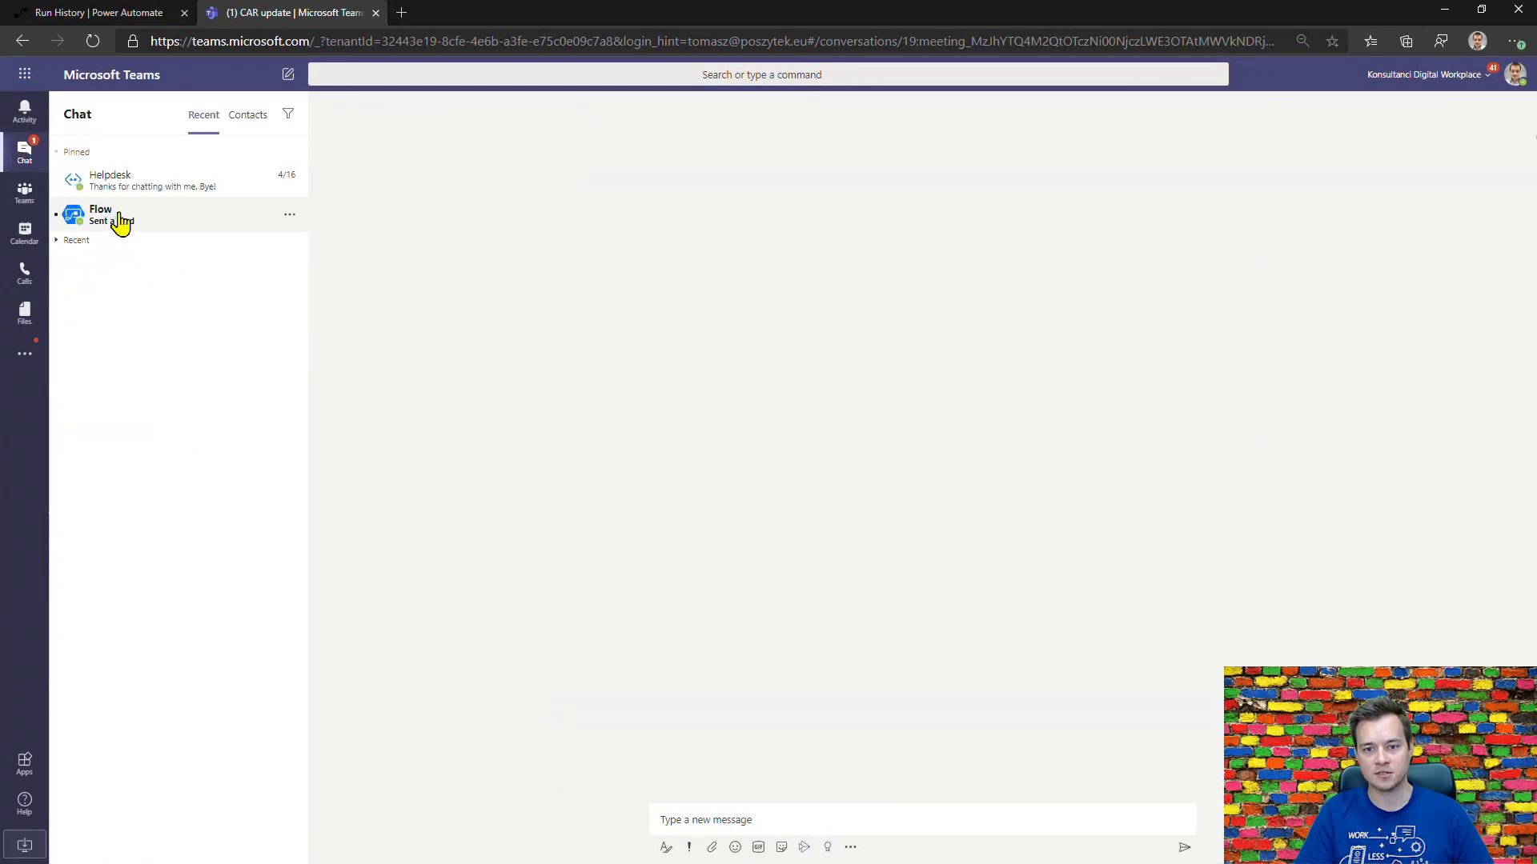
click(120, 222)
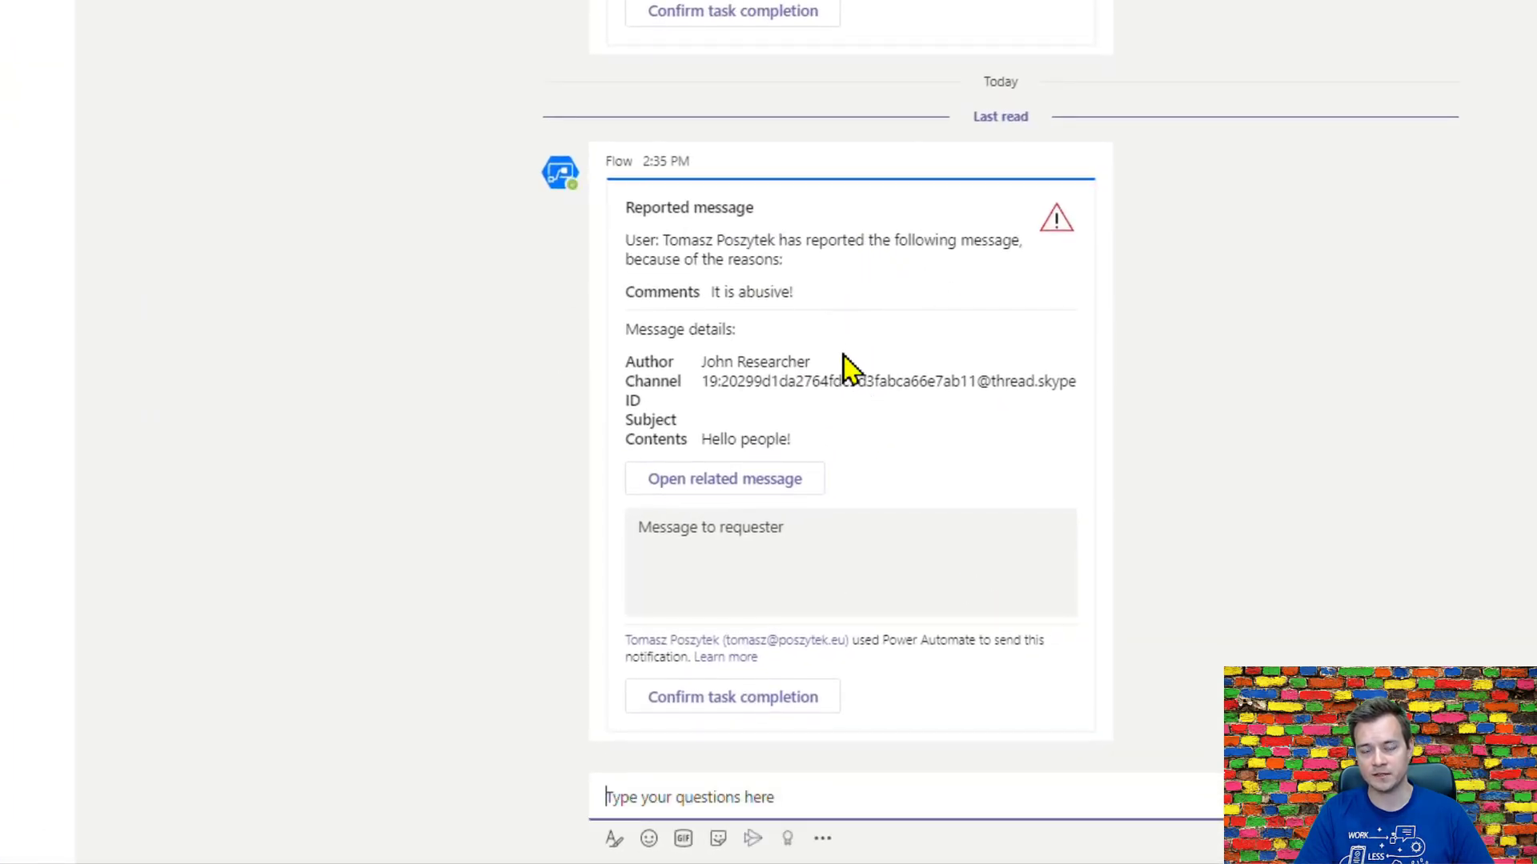
click(1347, 498)
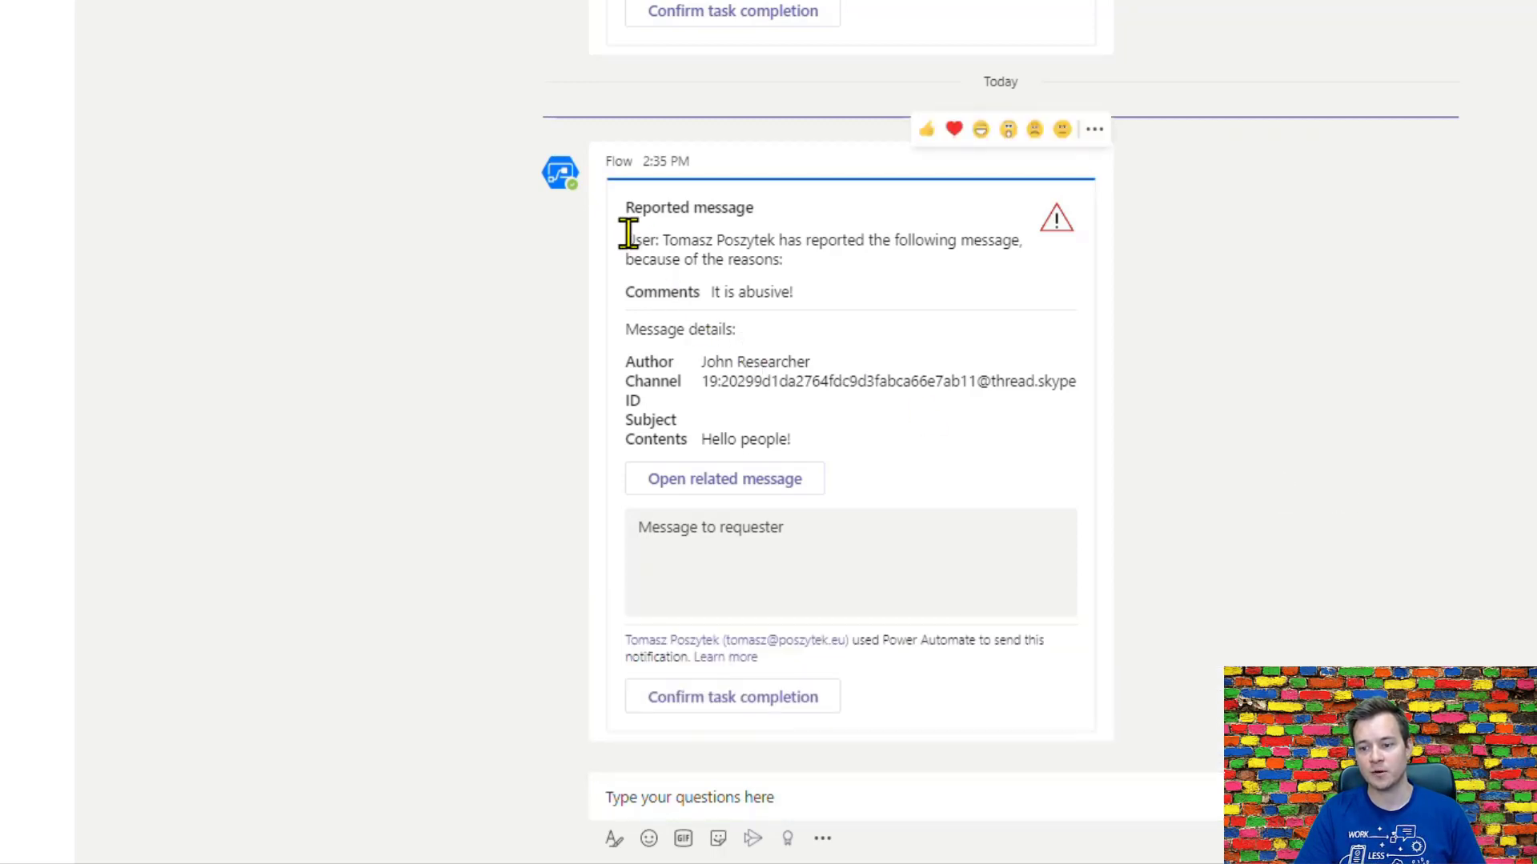
Step: Review the card's reporter, comment 'It is abusive!', author, channel ID and 'Hello people!' contents
drag(663, 241, 930, 242)
drag(831, 296, 704, 292)
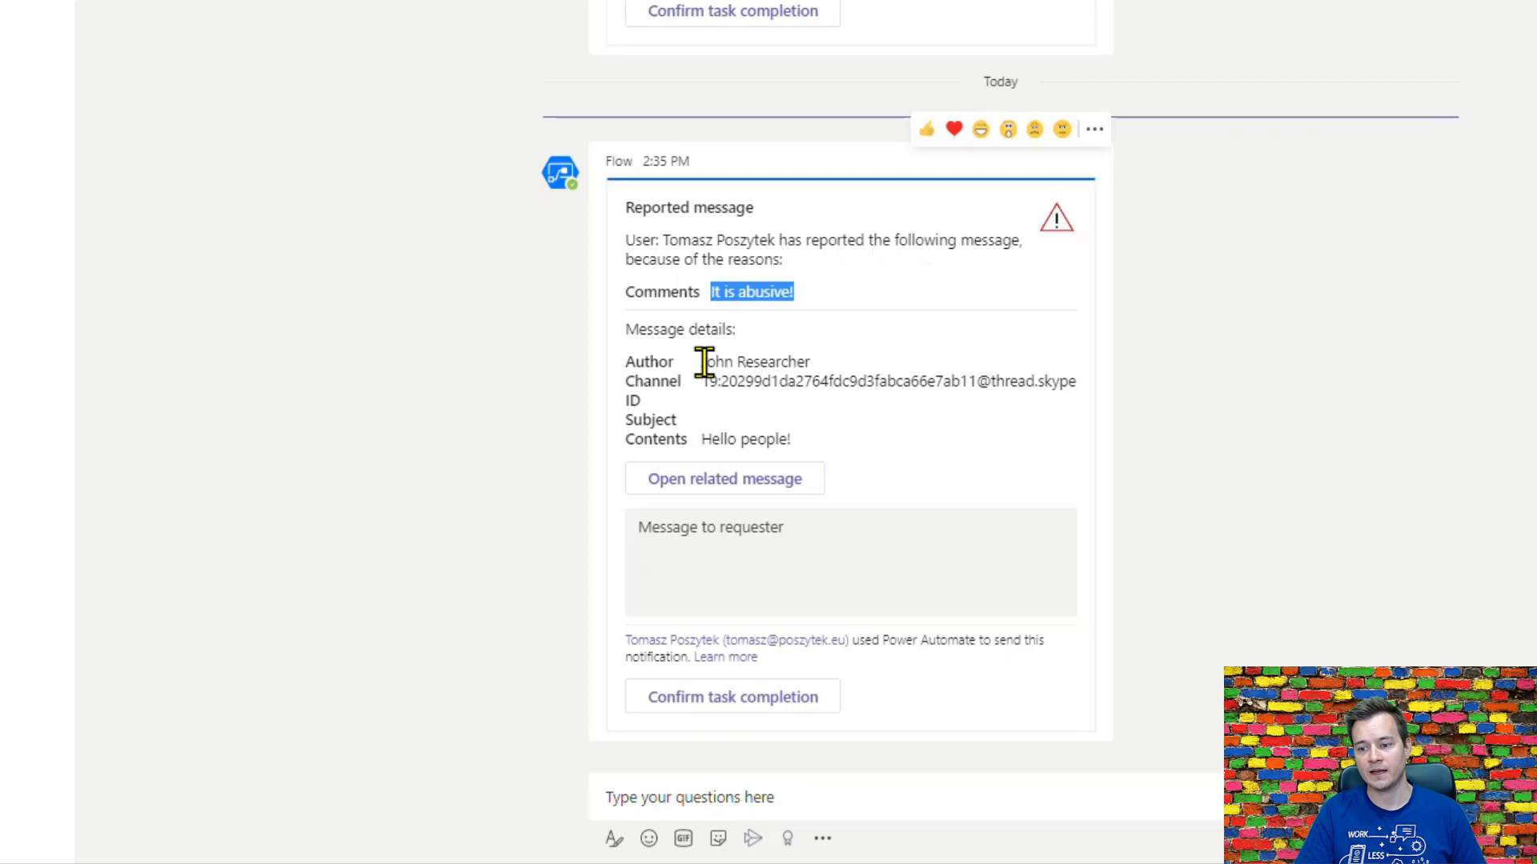
drag(701, 362, 814, 361)
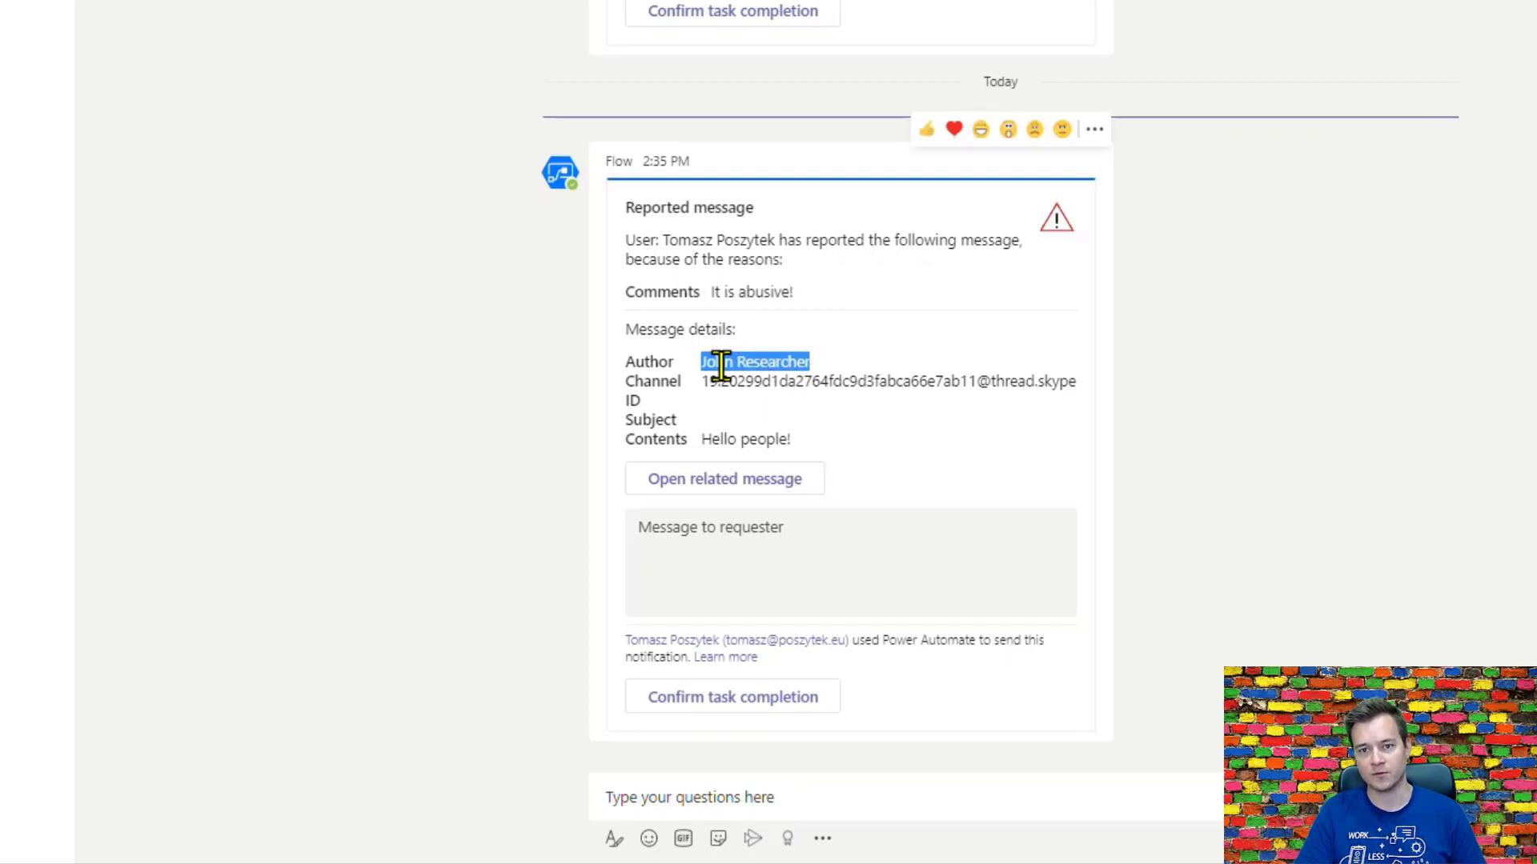
drag(702, 382, 963, 385)
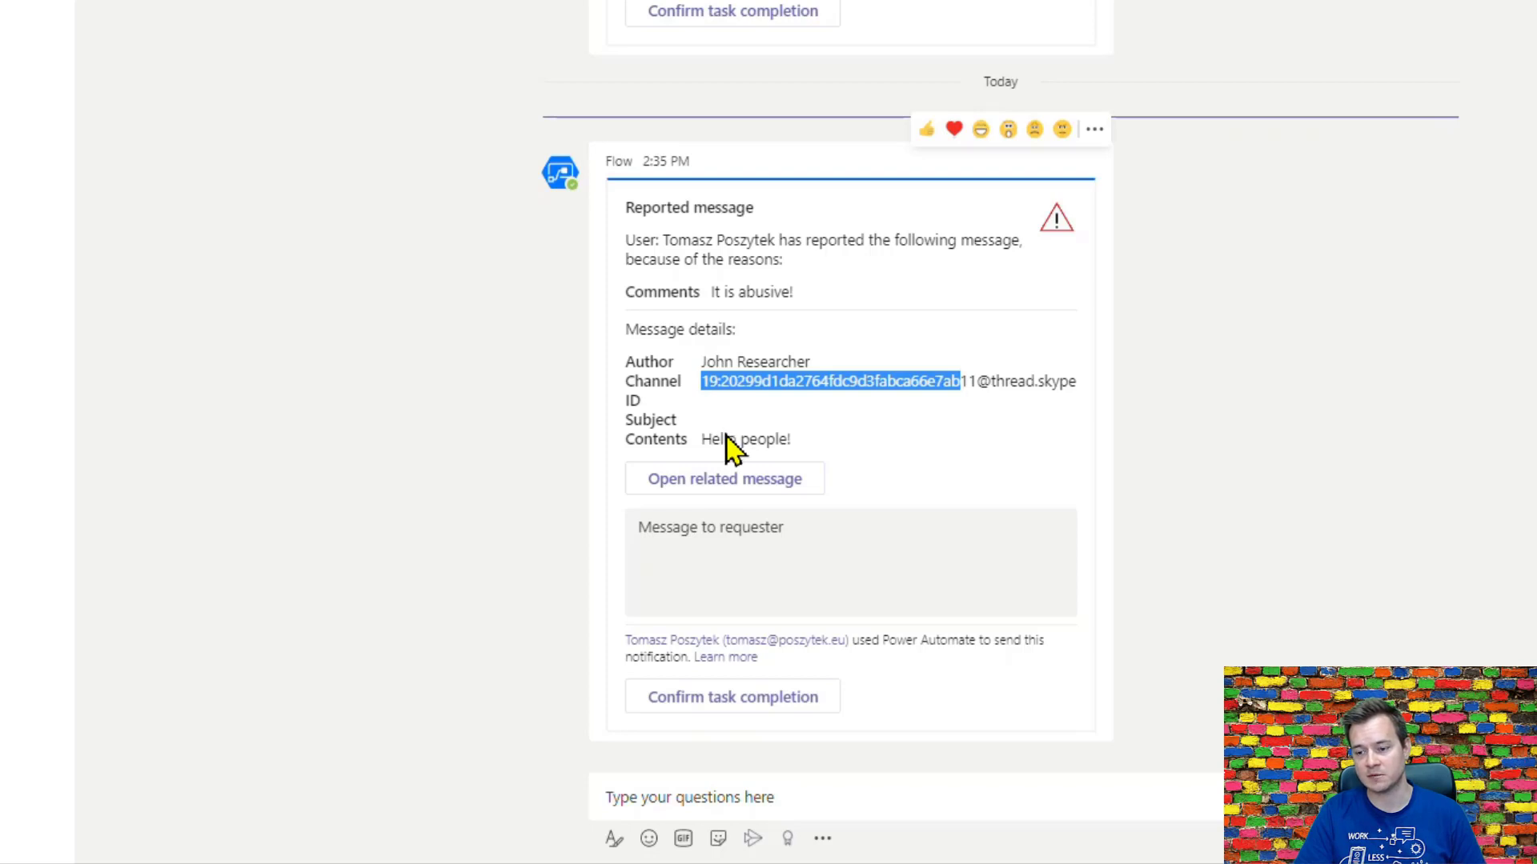
click(801, 442)
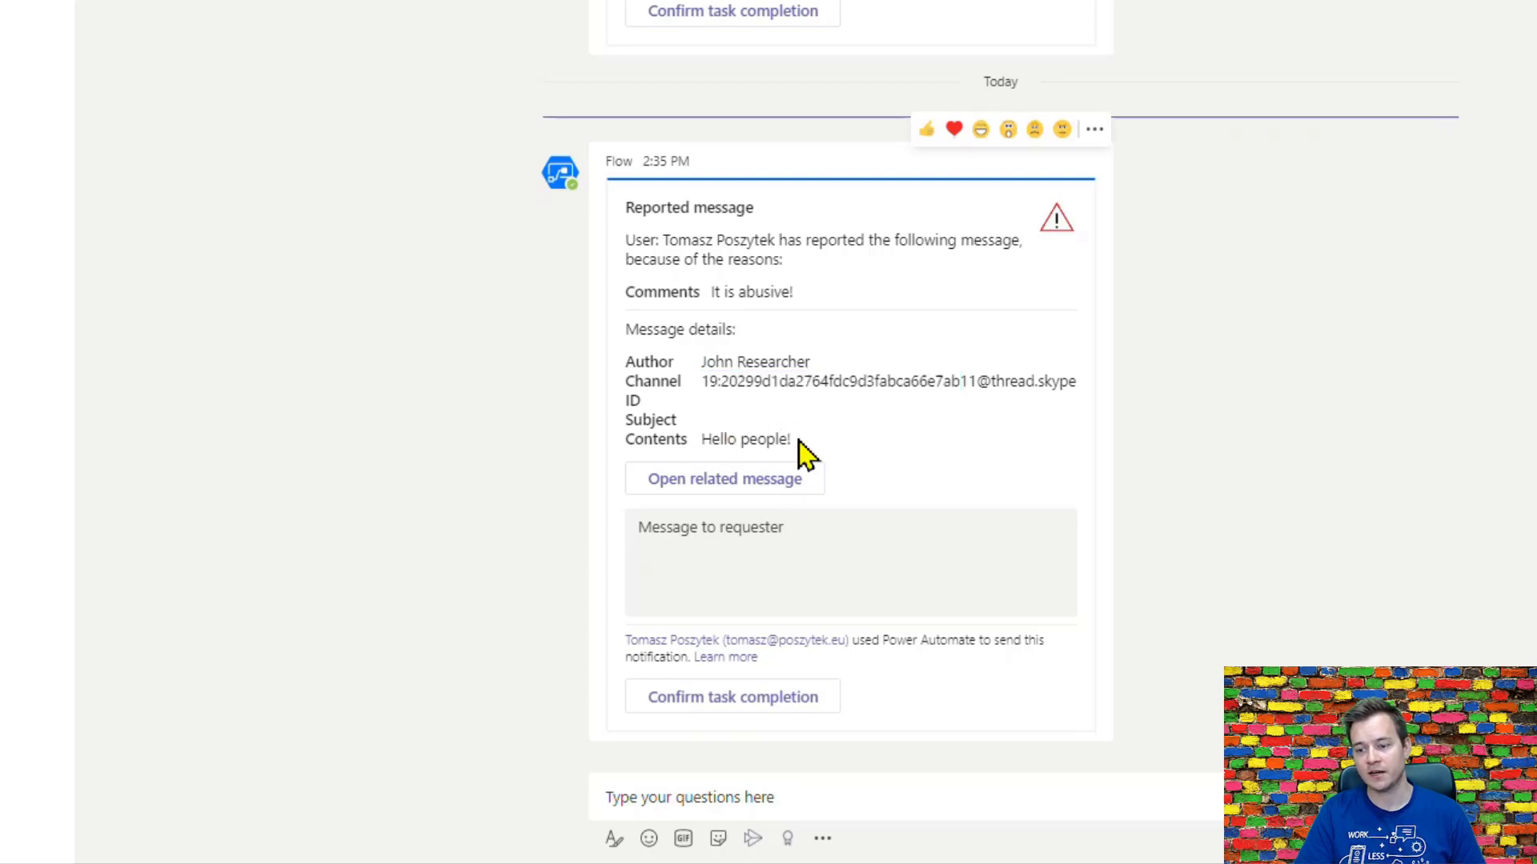
triple_click(706, 445)
click(847, 462)
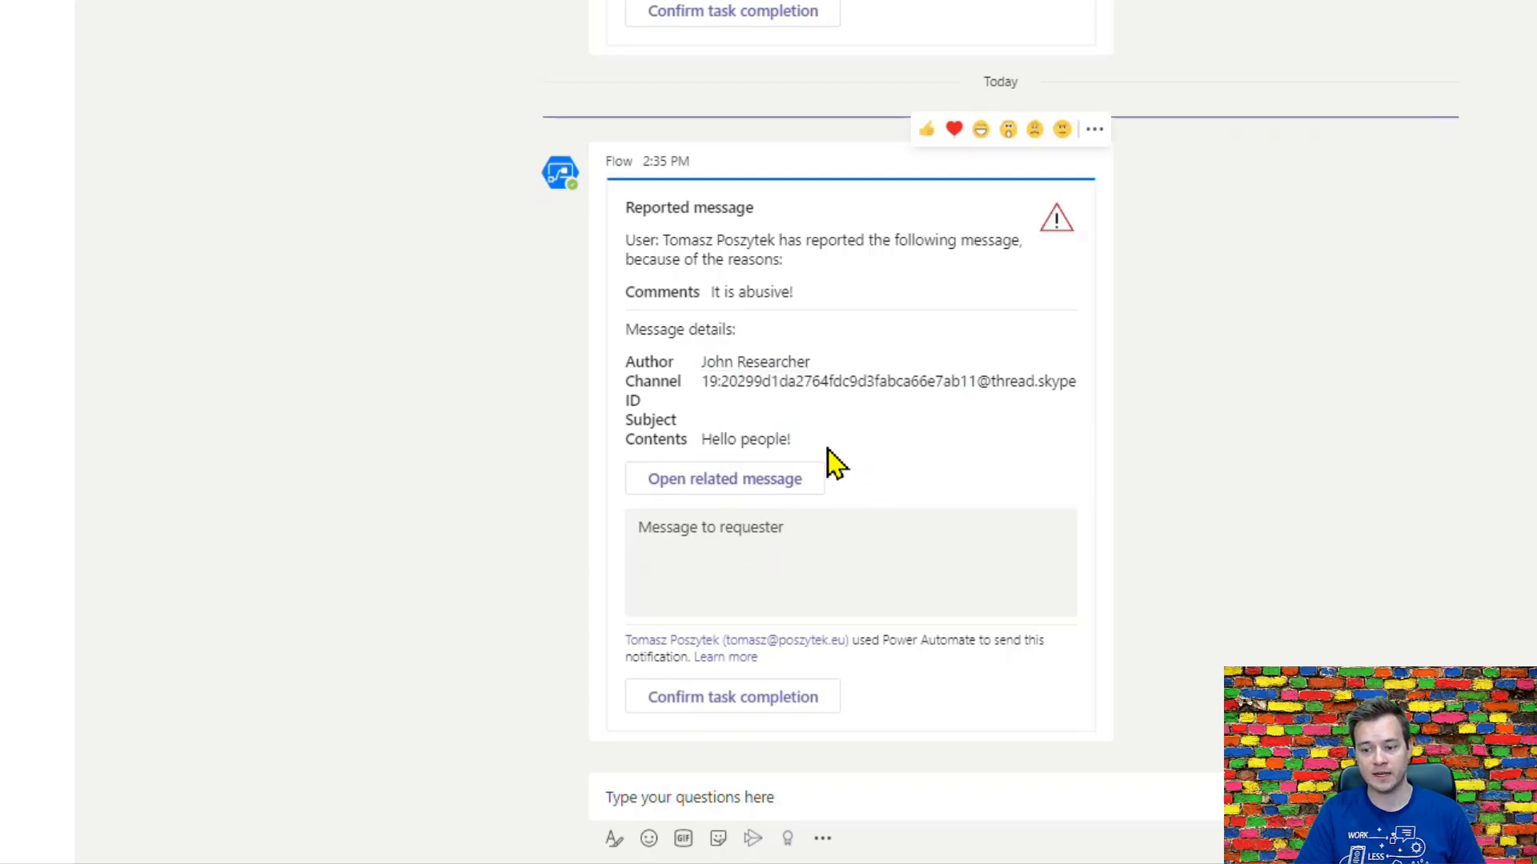
click(781, 482)
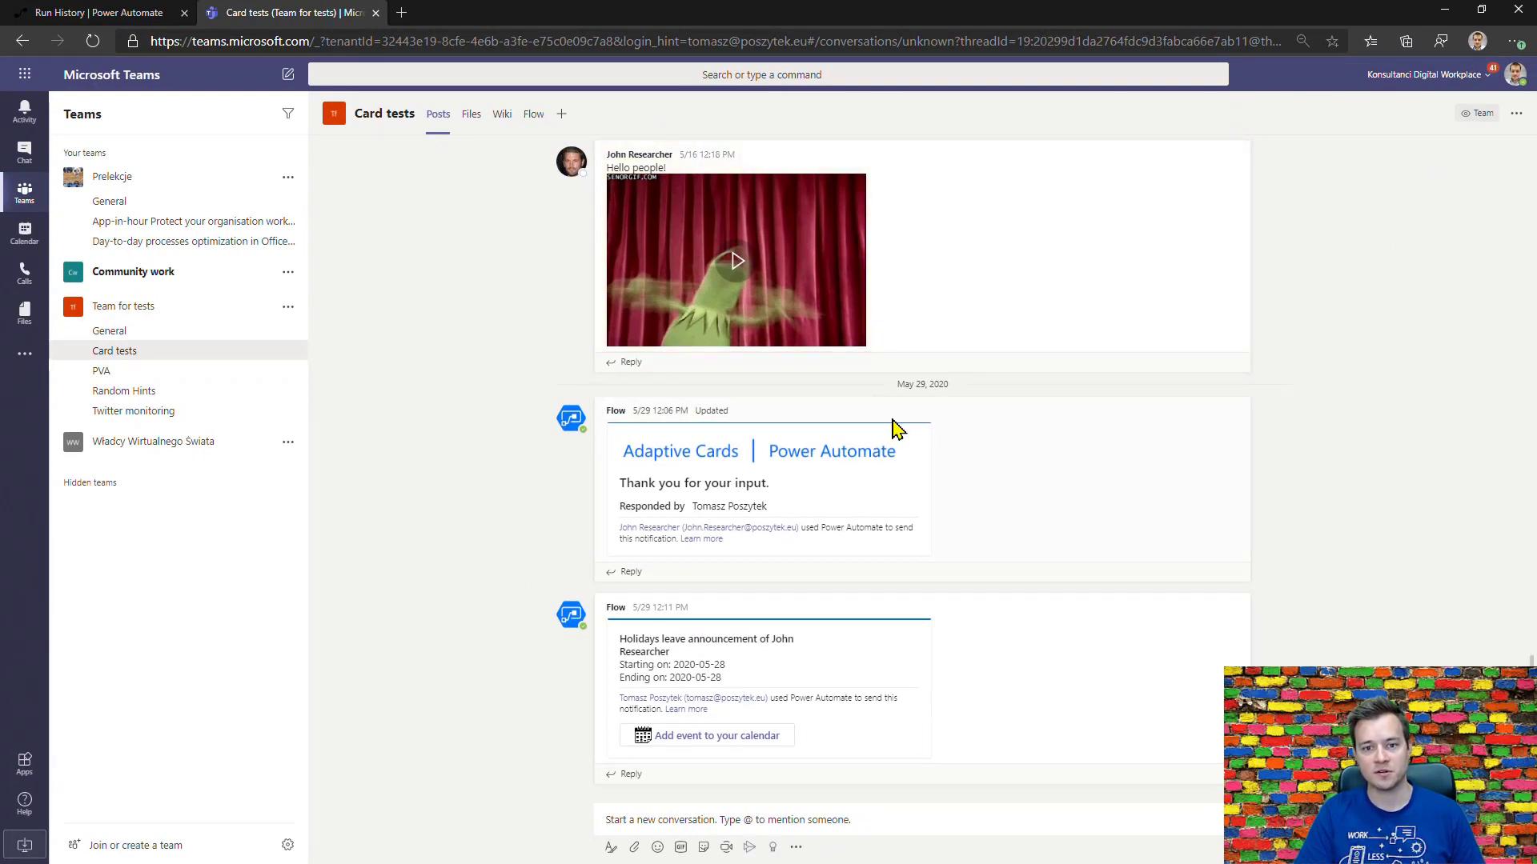
mouse_move(897, 430)
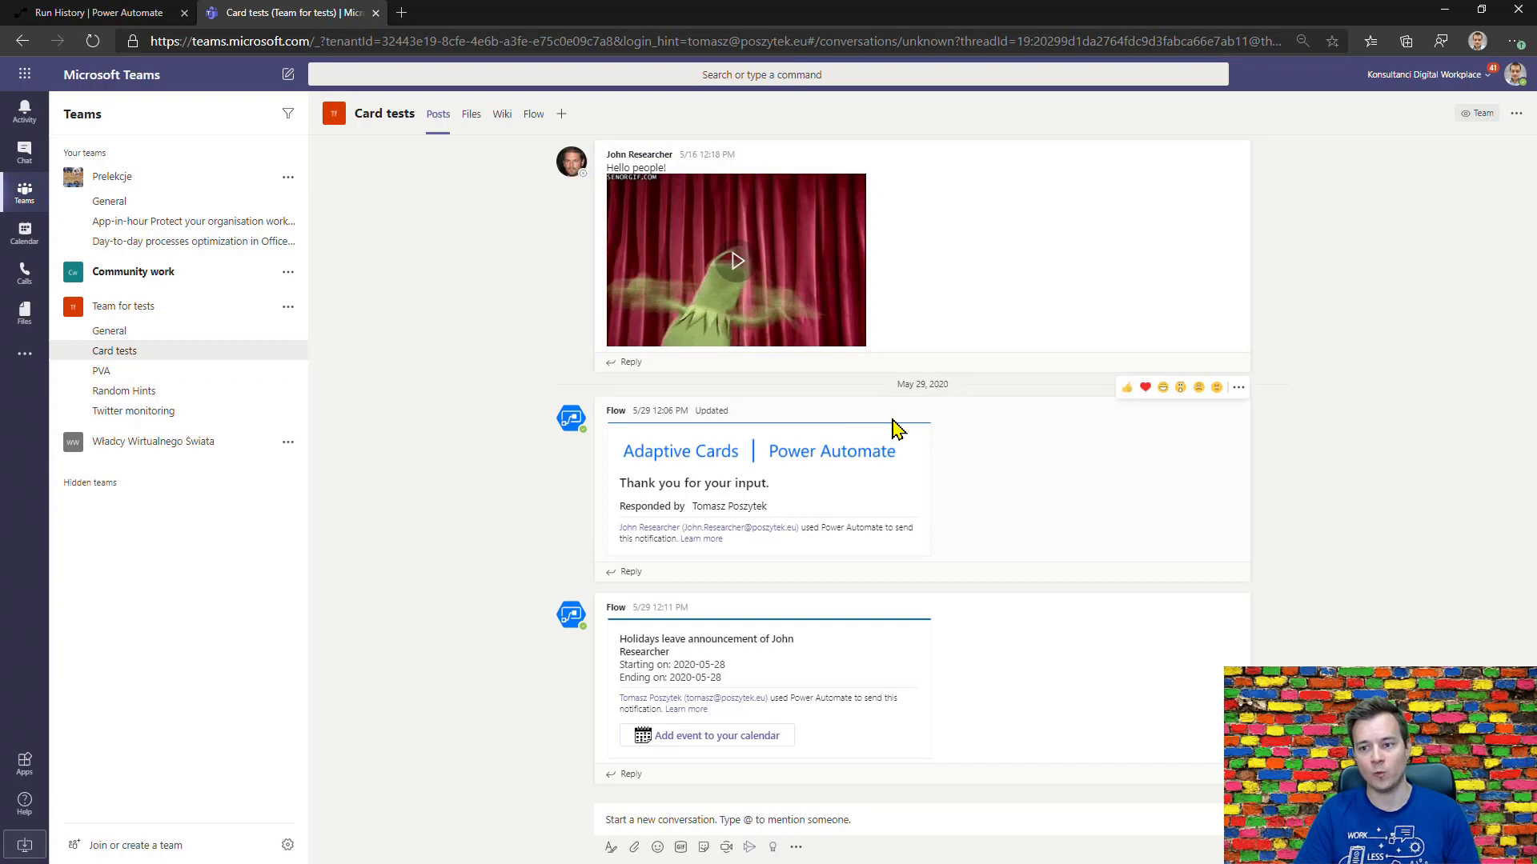
mouse_move(1036, 290)
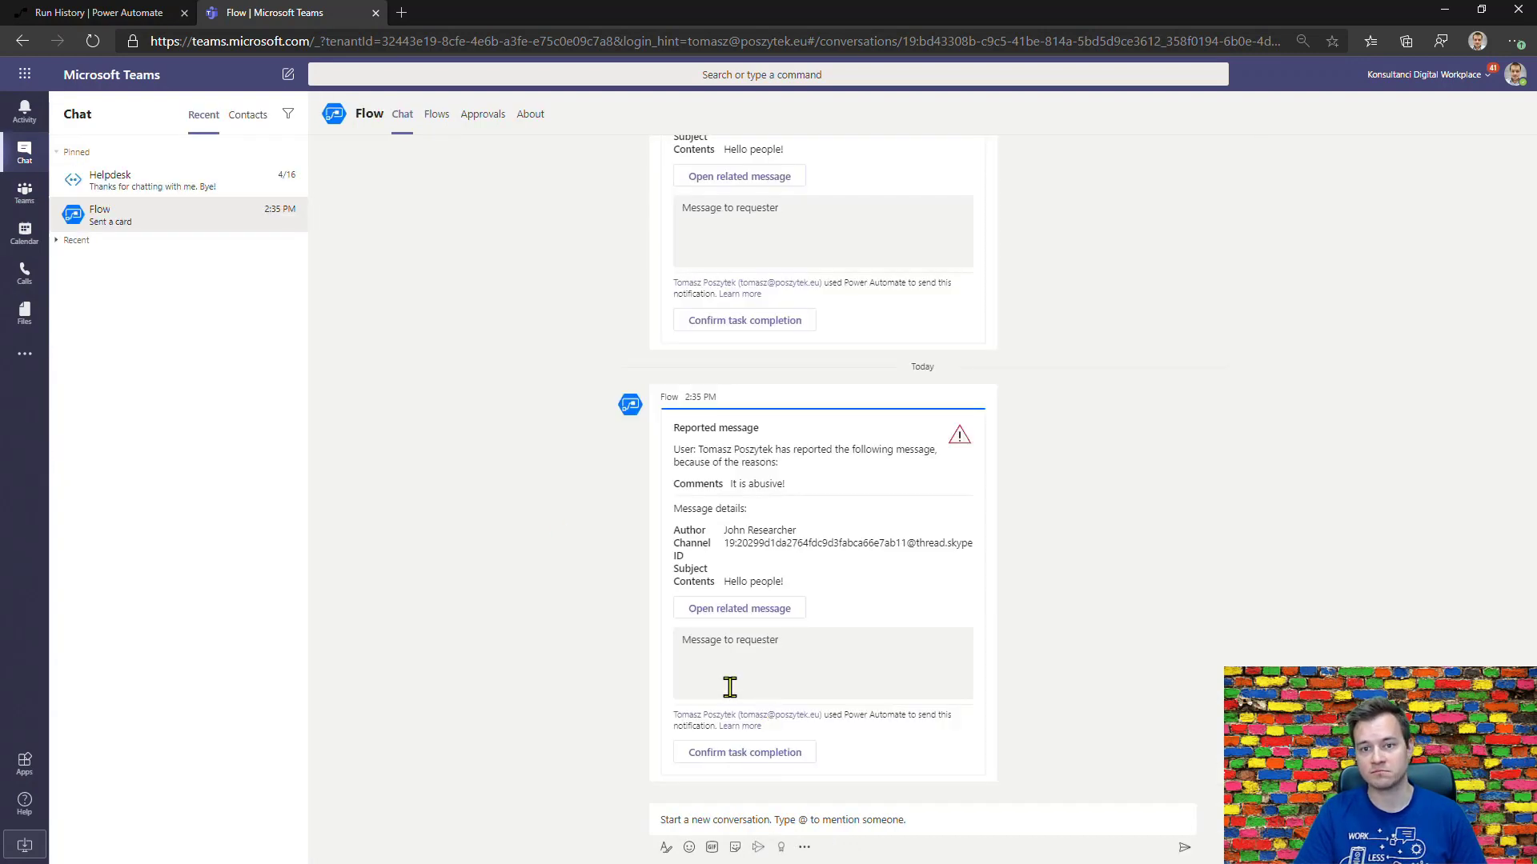
Step: Reply 'ive contacted the author. First warning.' to the requester and confirm task completion
click(770, 668)
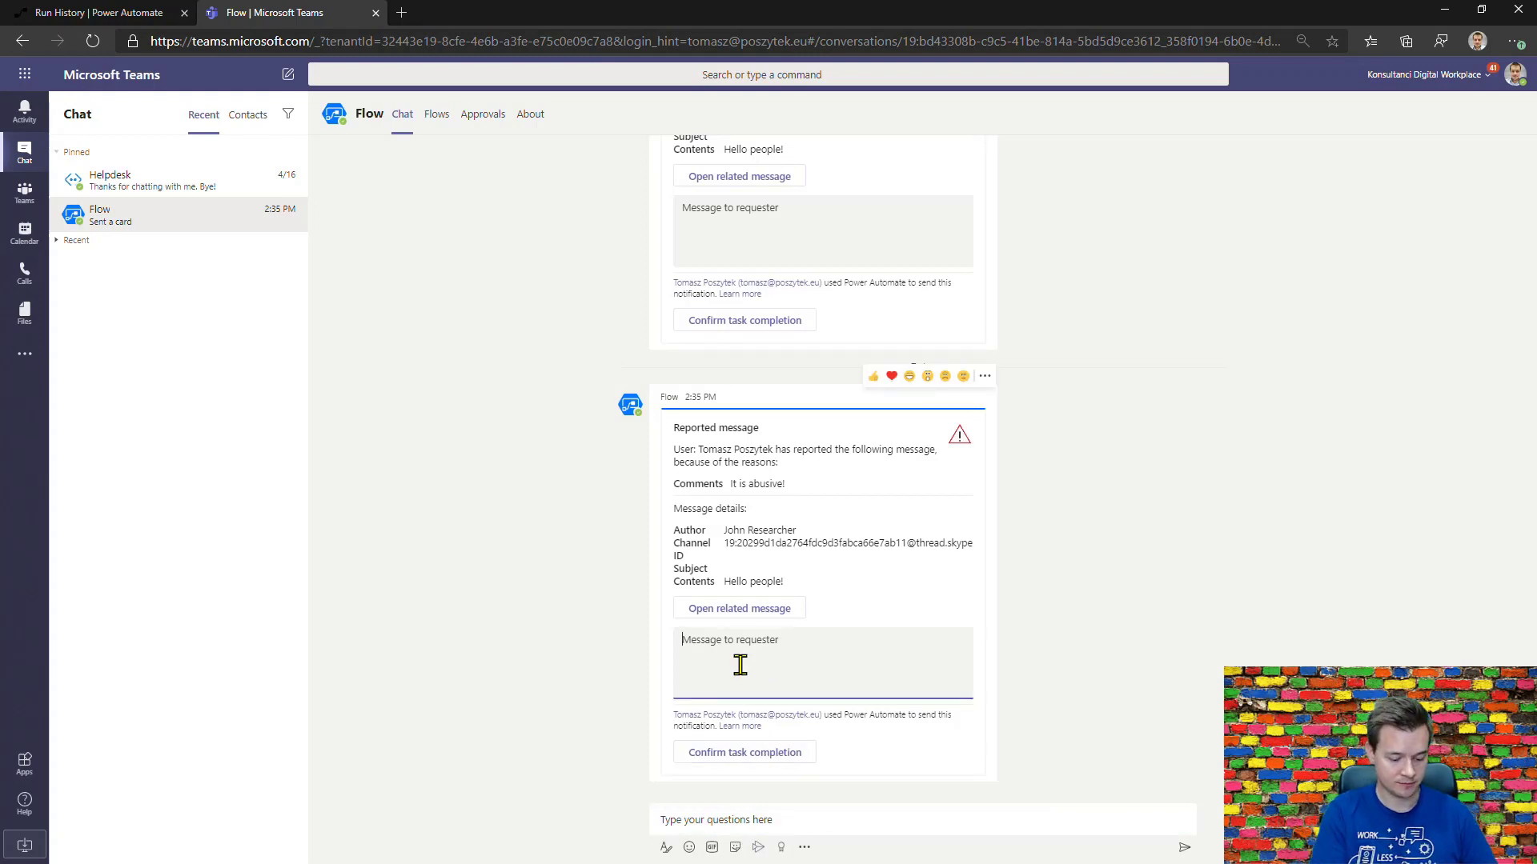
text(I)
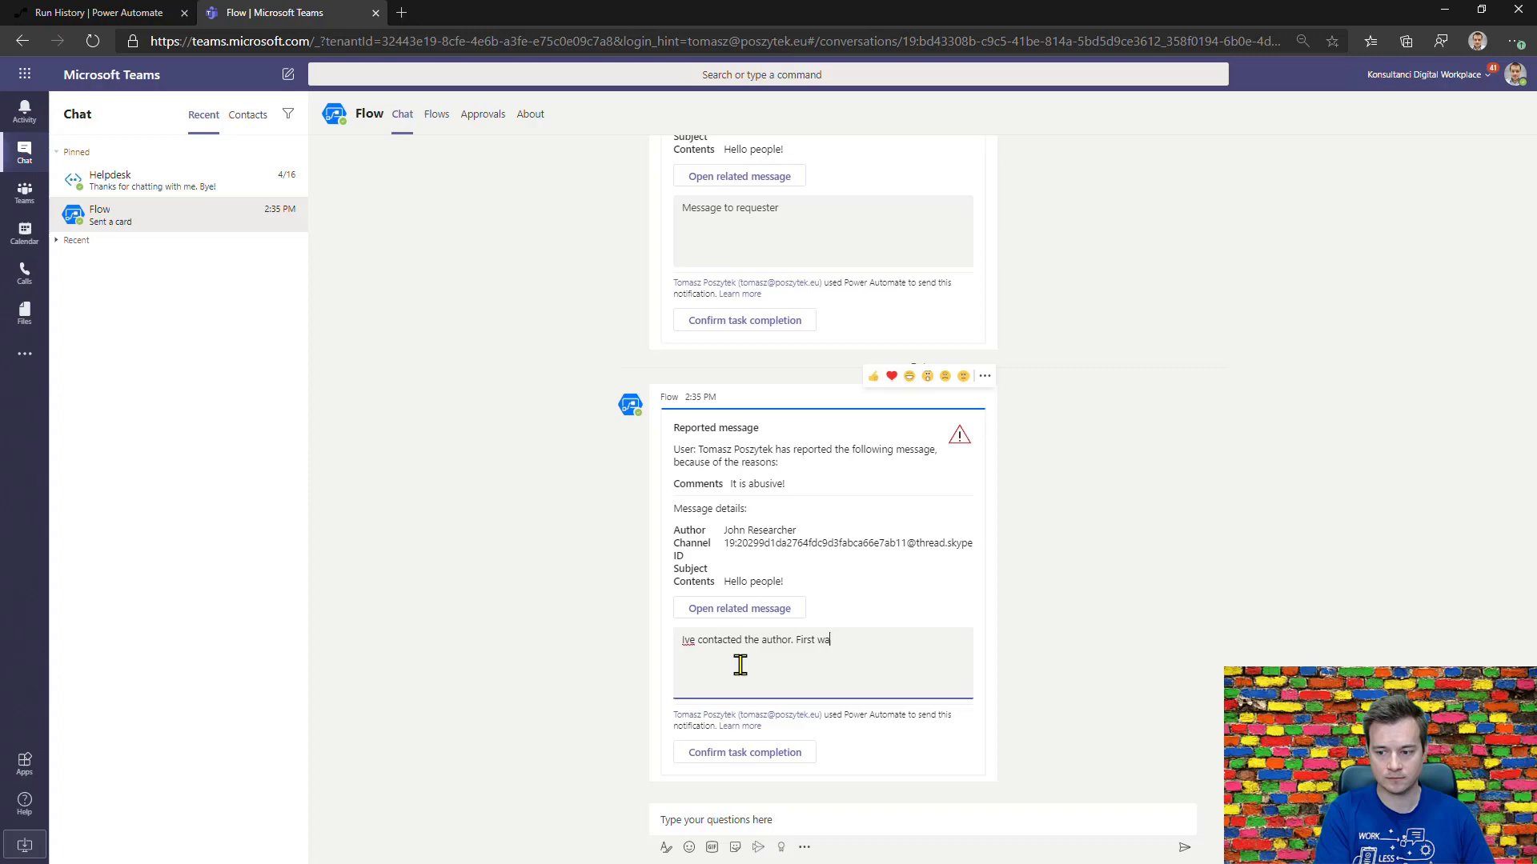
text(rning.)
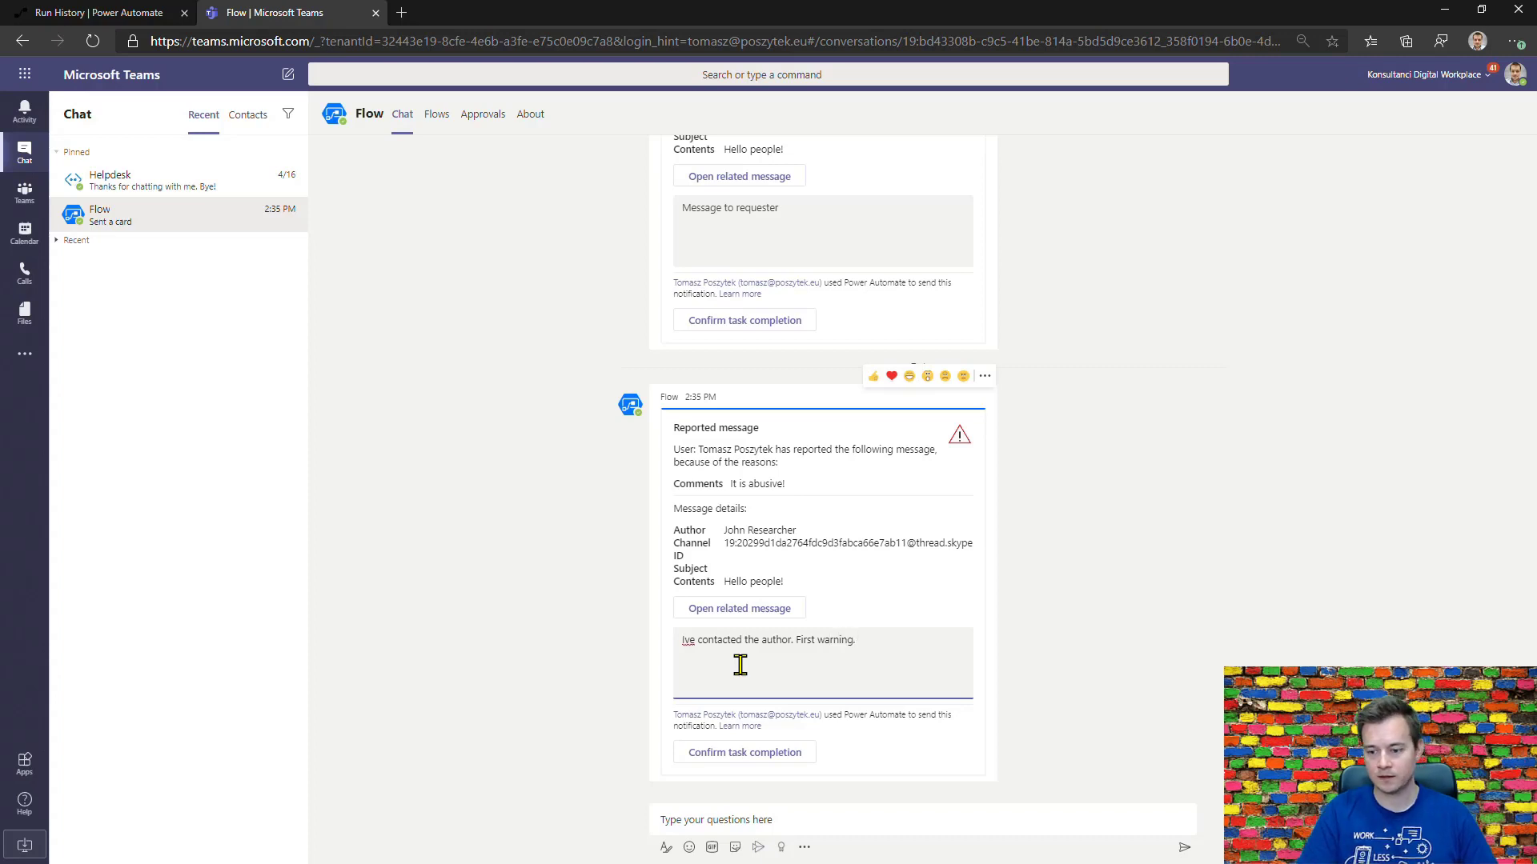
click(756, 752)
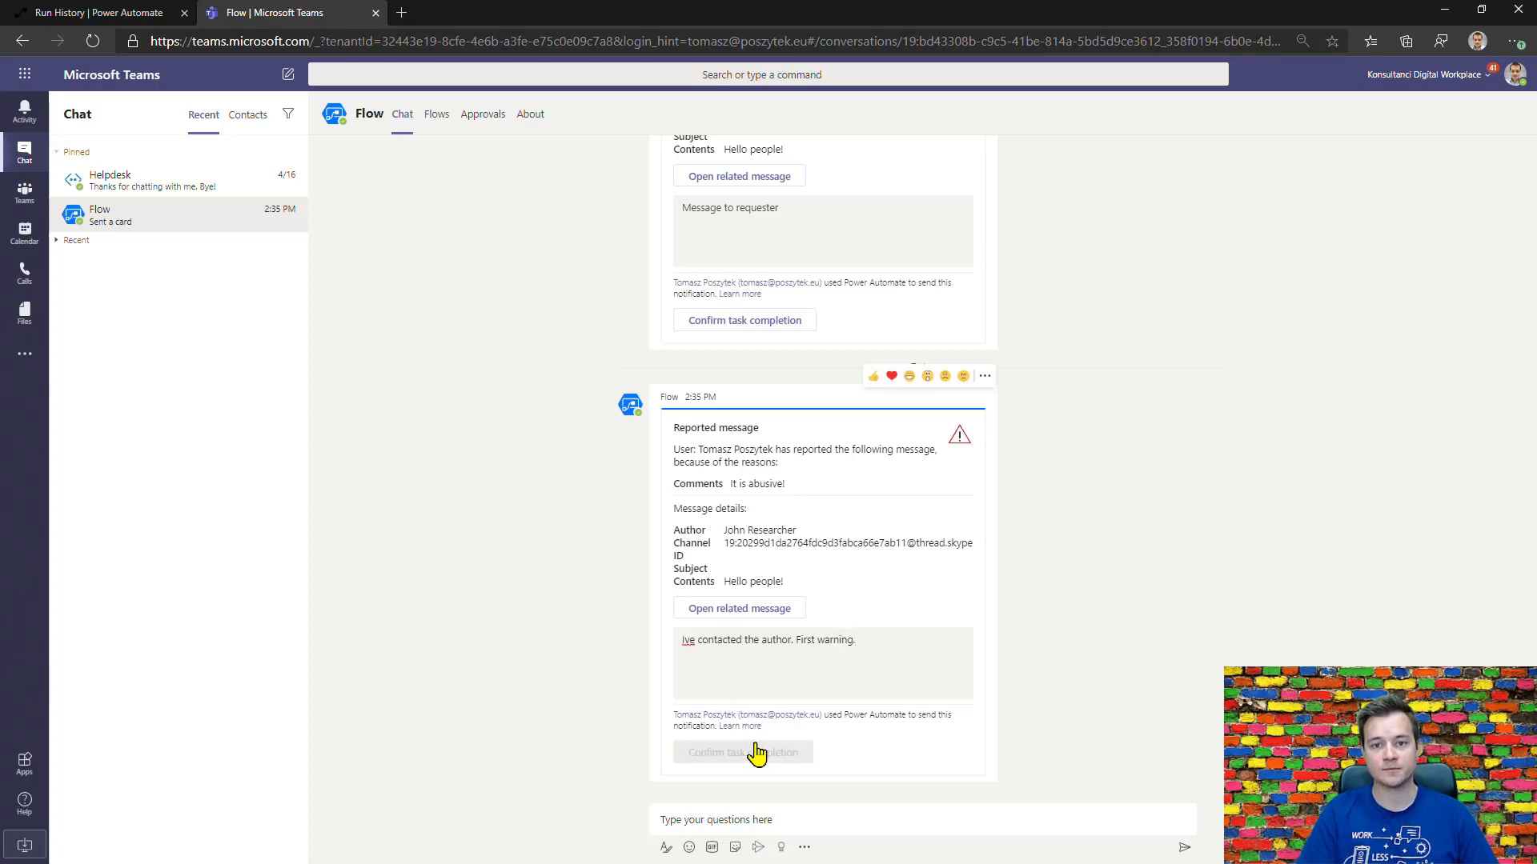
Step: In the run history, expand Switch and the ac ReportMessage case to check Request report succeeded
click(100, 12)
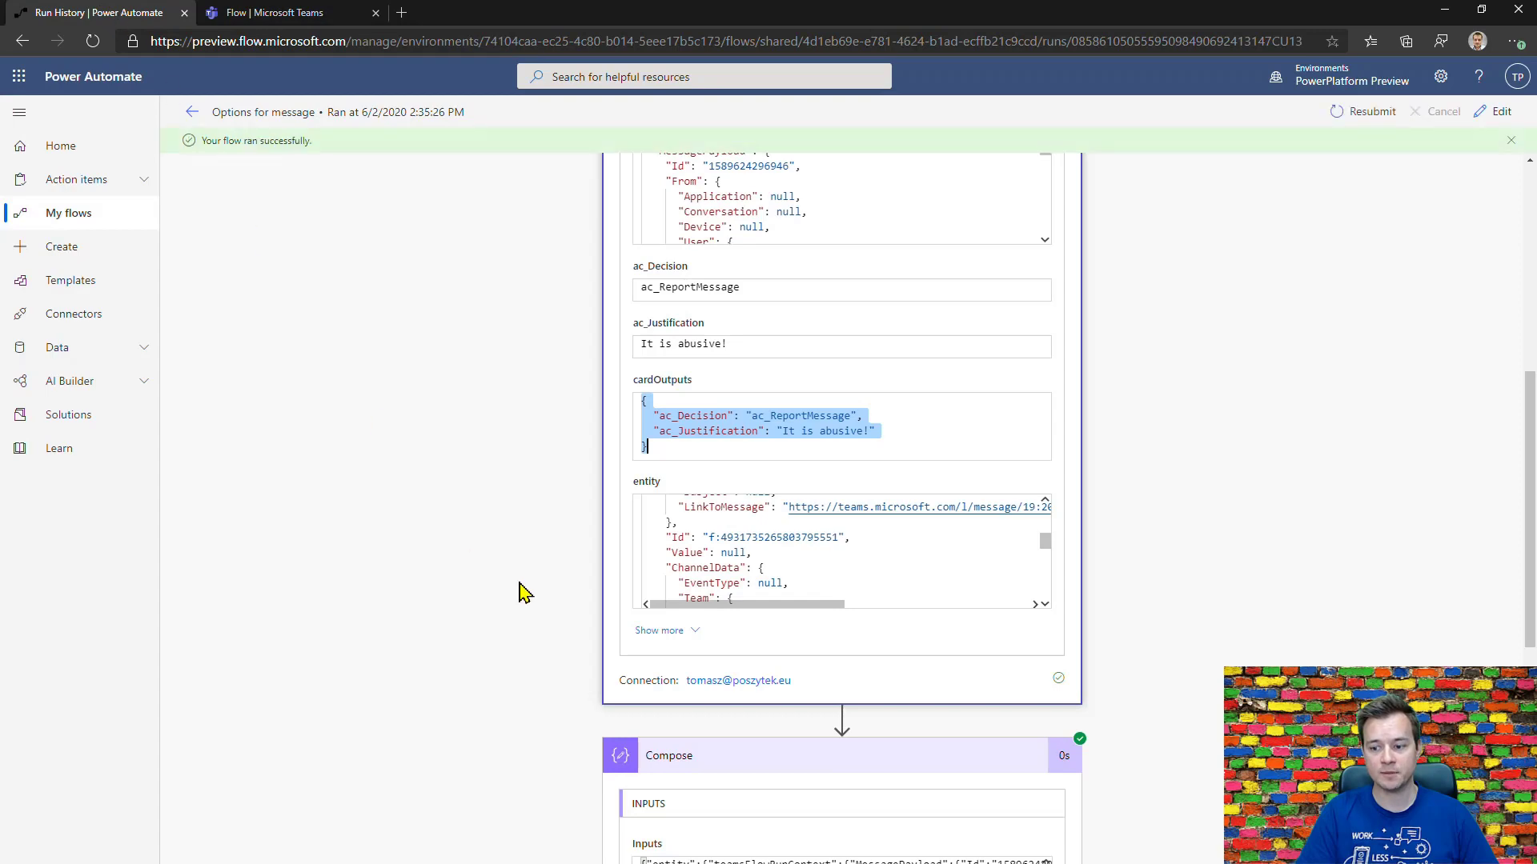
scroll(520, 592, down, 6)
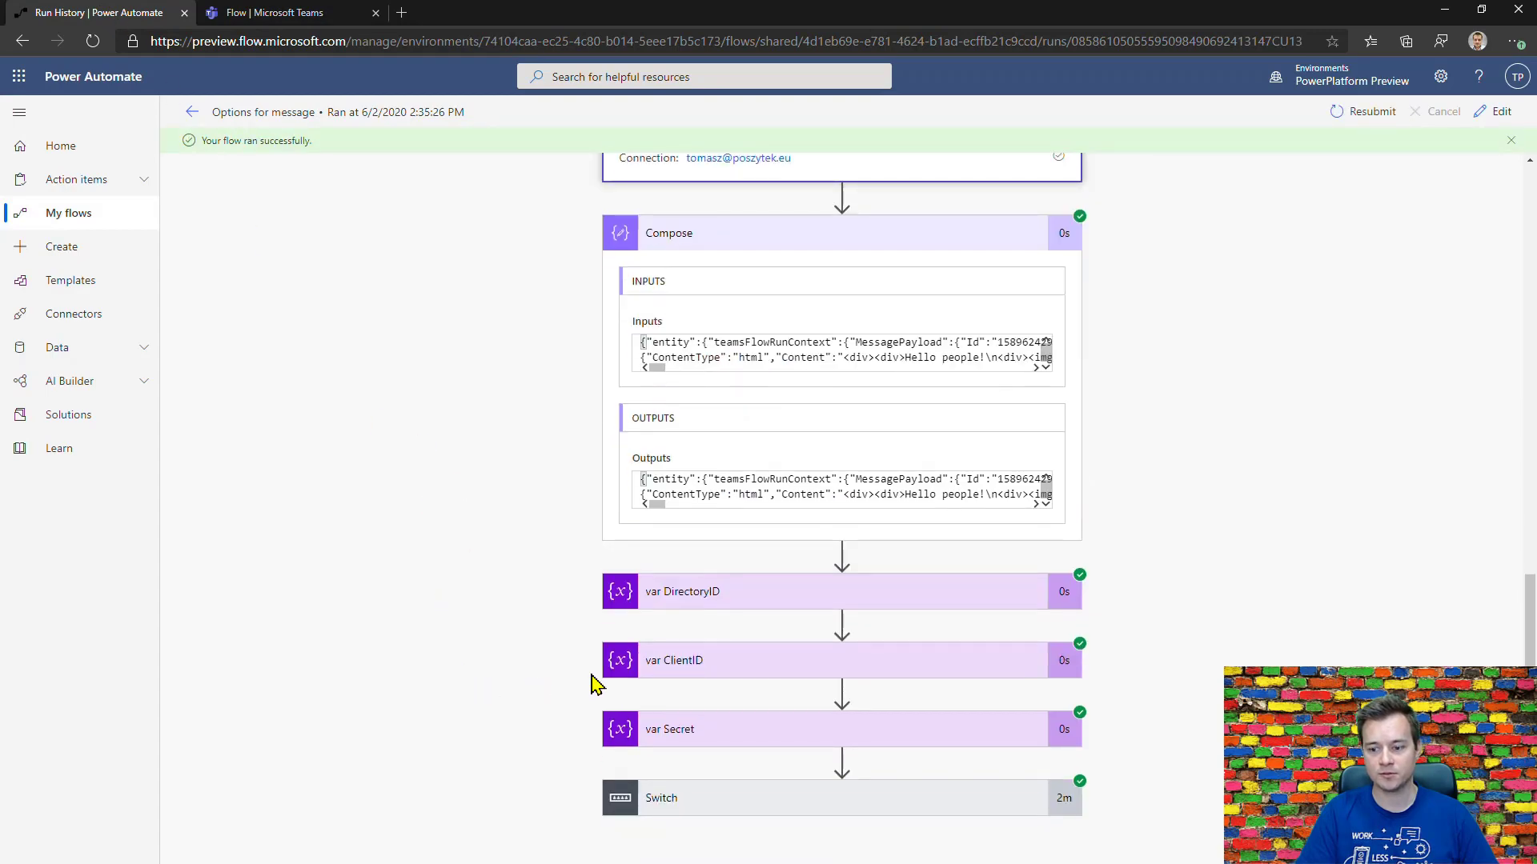
click(772, 801)
scroll(357, 621, down, 3)
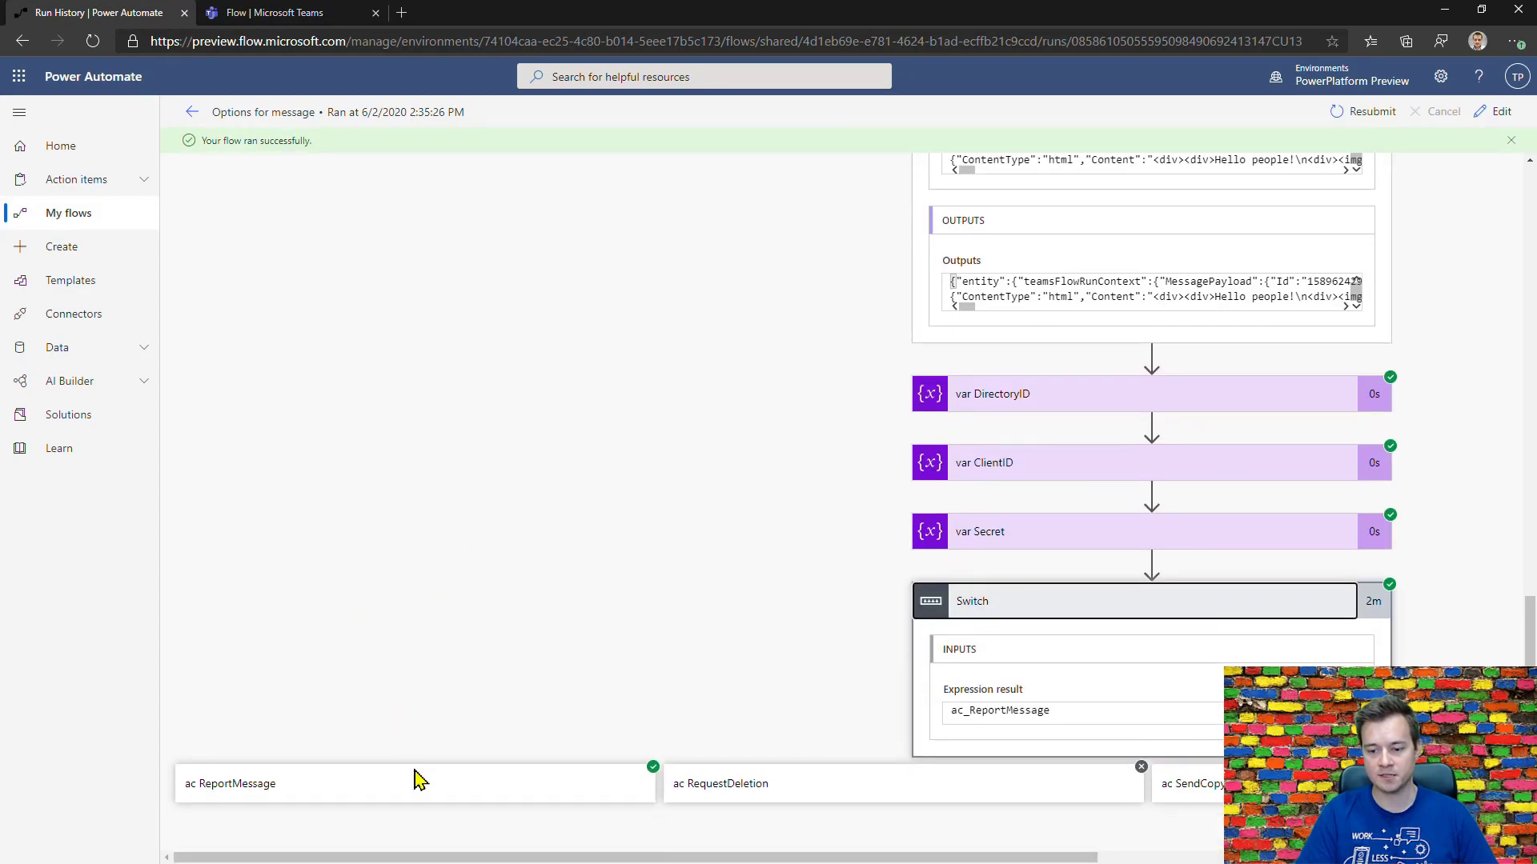
click(416, 781)
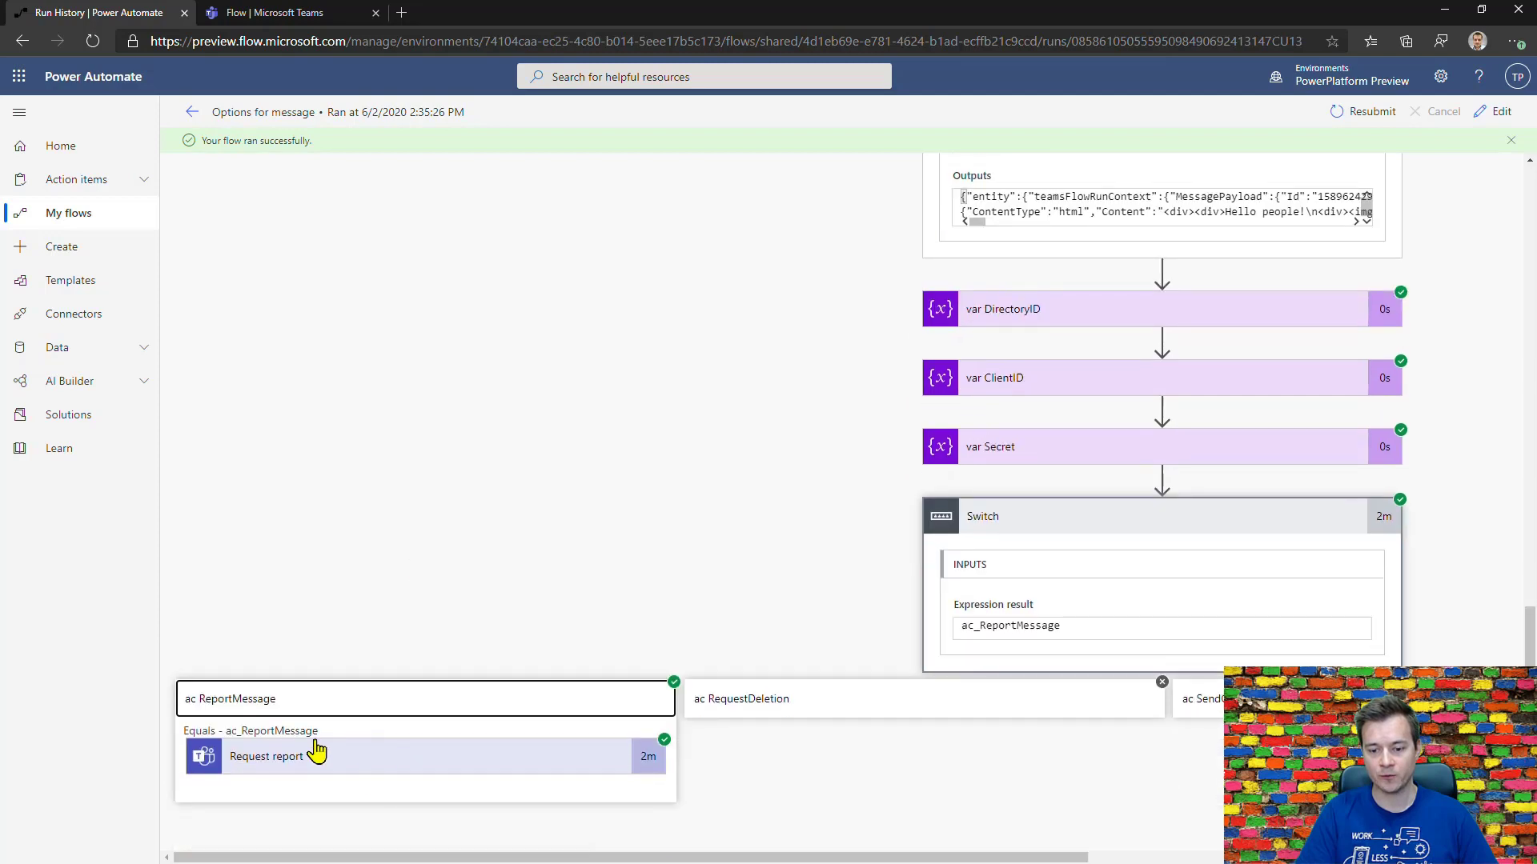